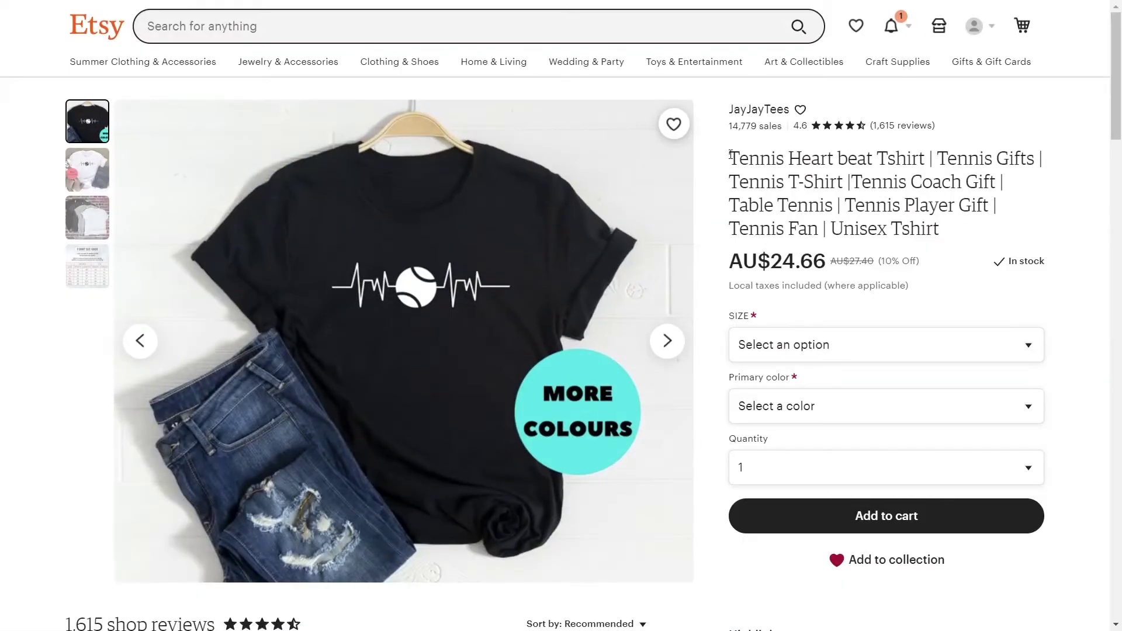
Highlight the tennis heartbeat tee's title, AU$24.66 price and sales count, then show the white-shirt photo
drag(729, 83, 874, 81)
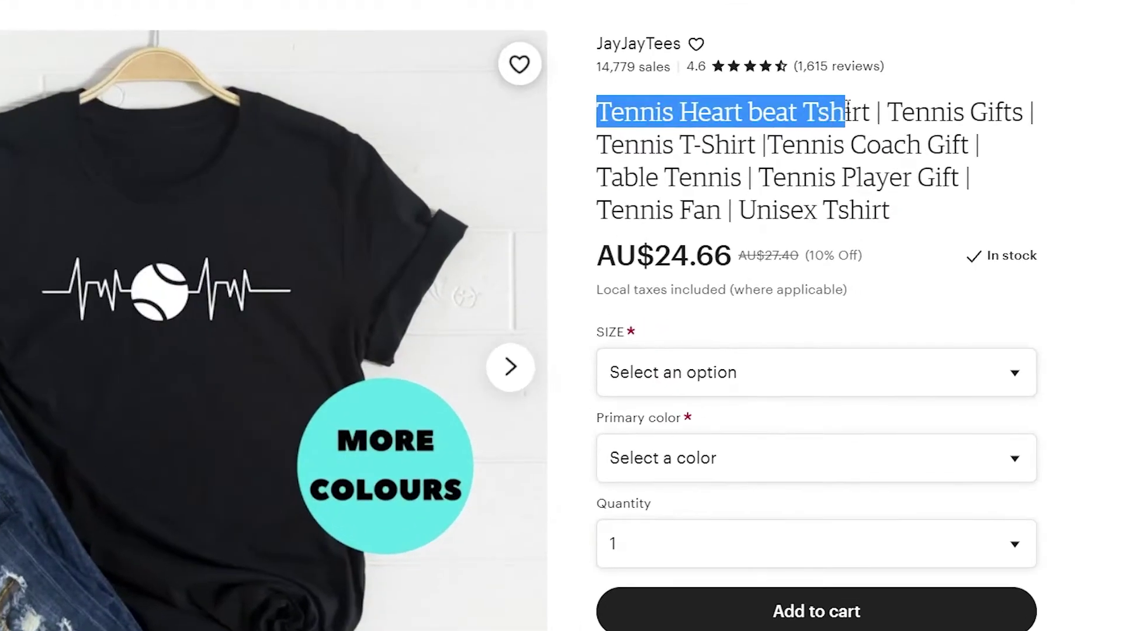
drag(597, 256, 712, 246)
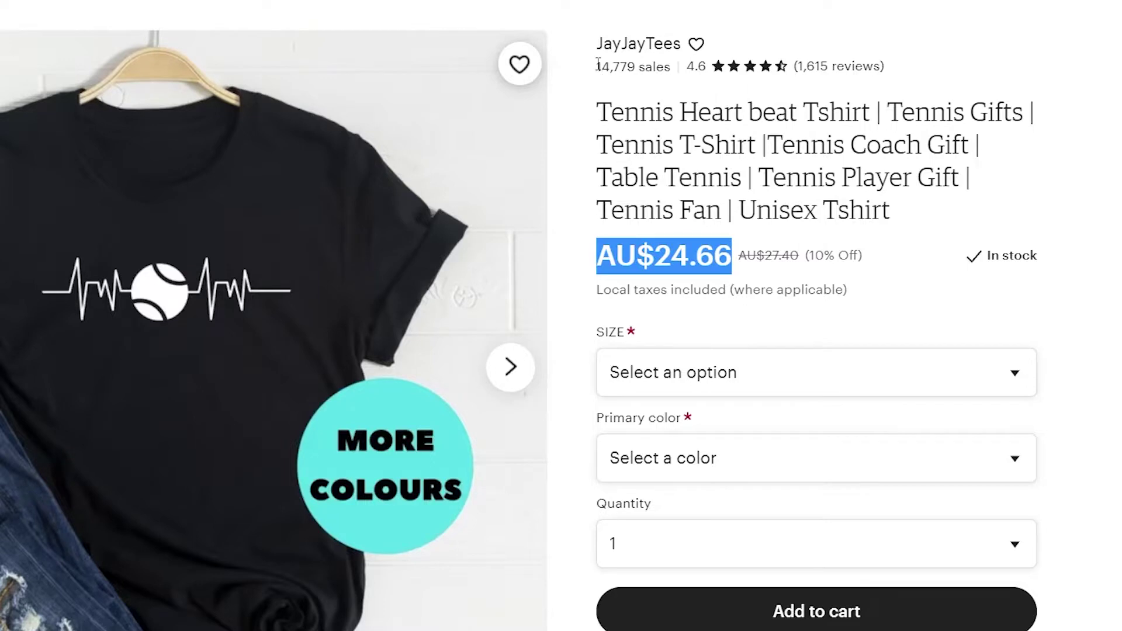
drag(597, 65, 615, 62)
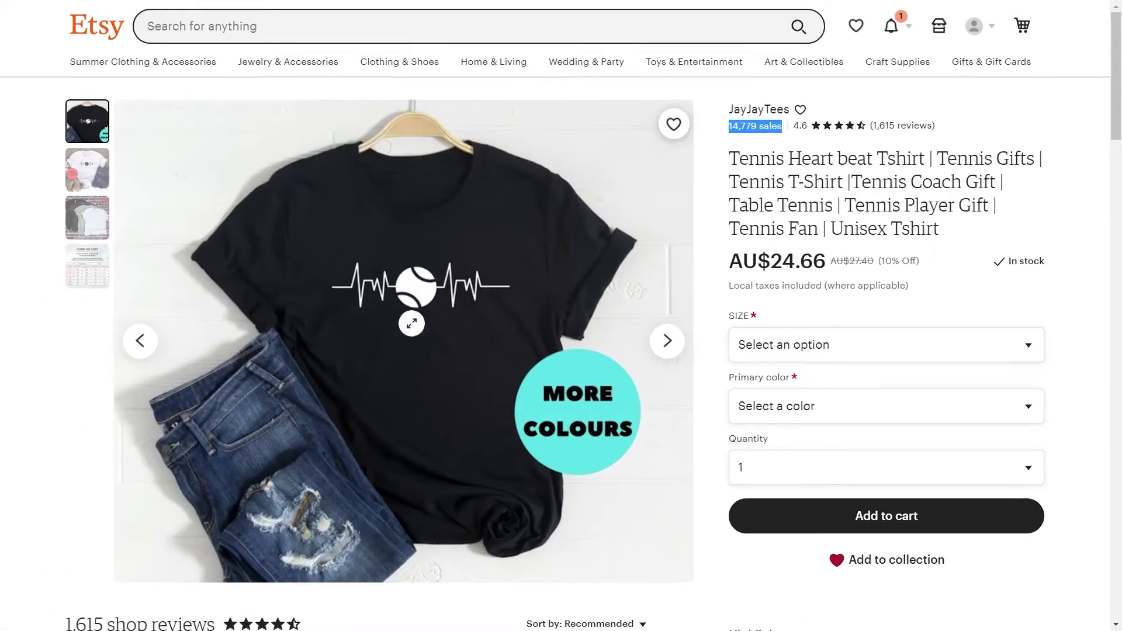
key(Right)
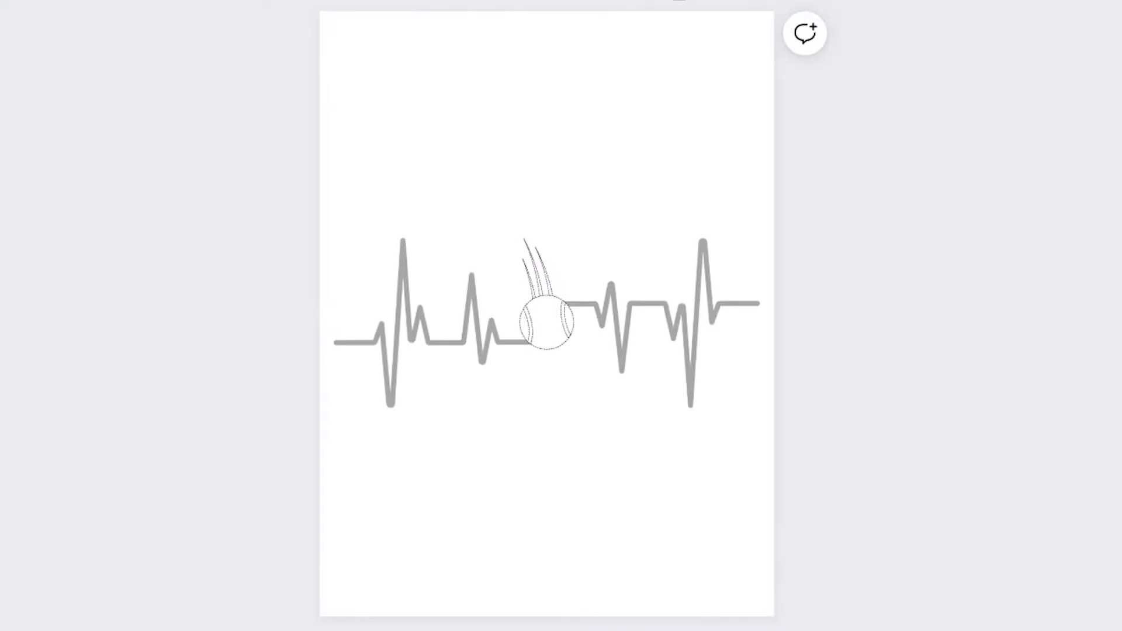
Select the whole Canva design page and scroll up through the view
click(477, 429)
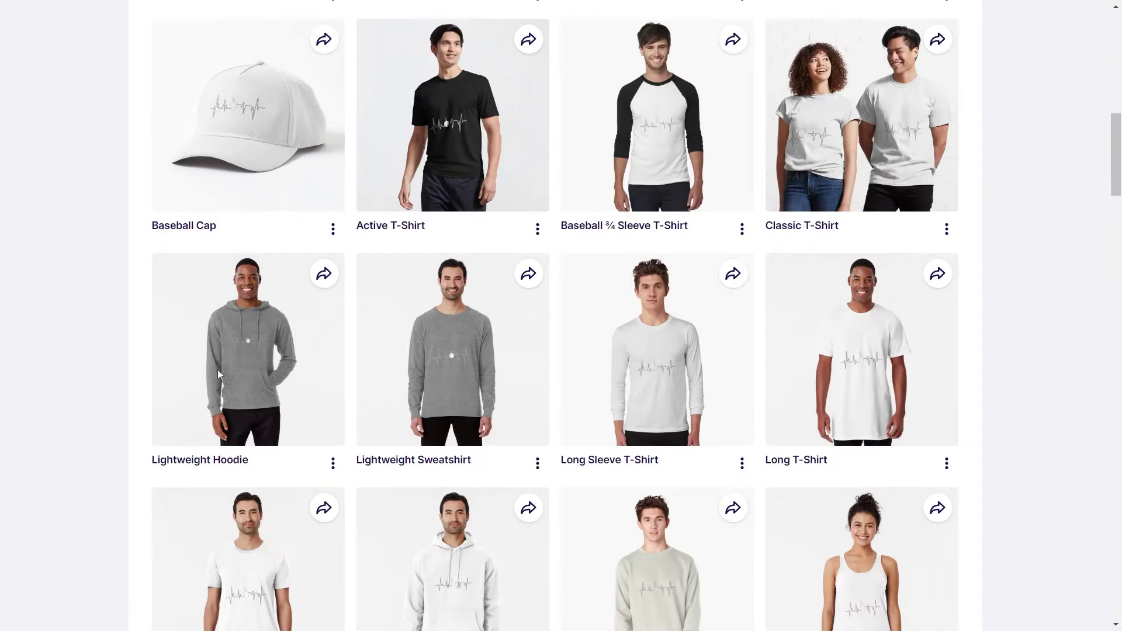
scroll(248, 370, up, 1)
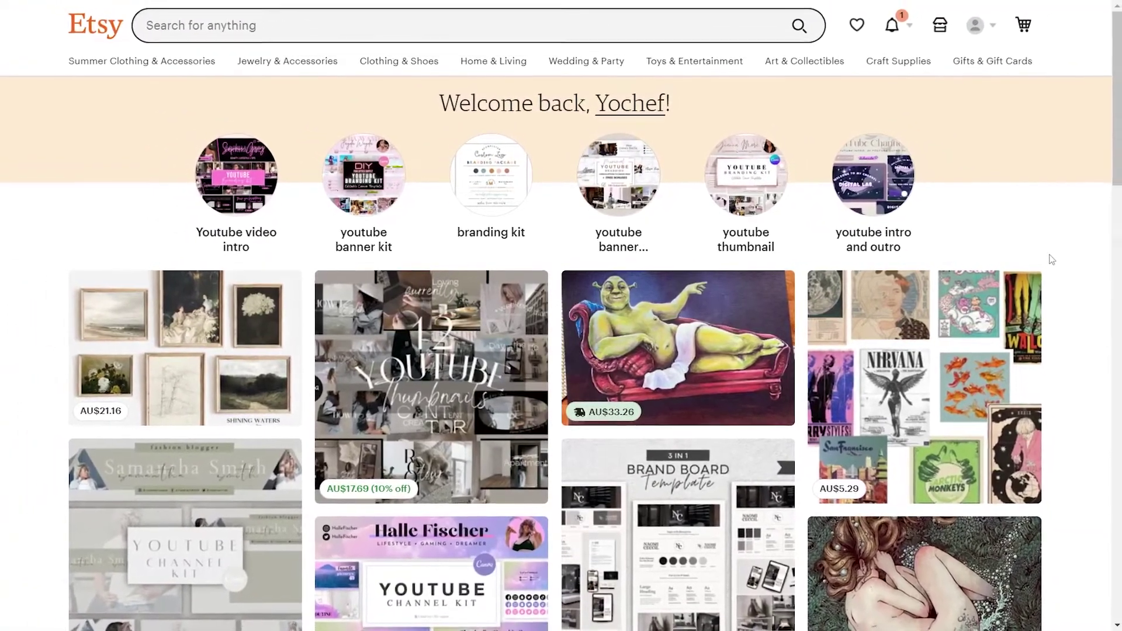
click(288, 31)
text(pulse tshirt)
Run the 'pulse tshirt' search on Etsy and scroll through the heartbeat-line T-shirt results
key(Return)
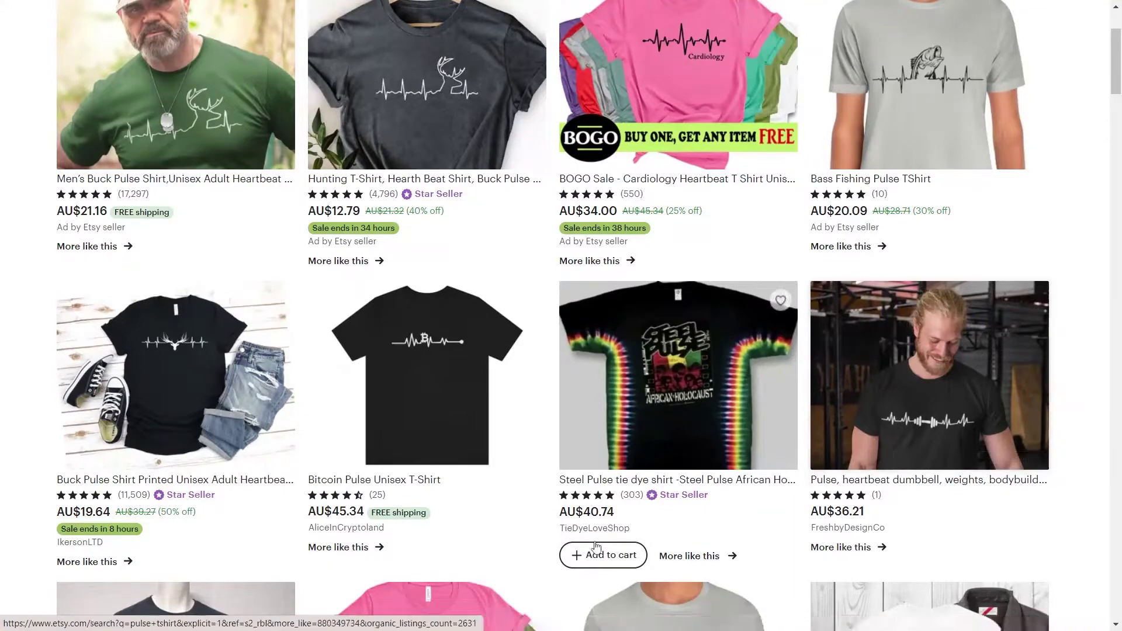
scroll(589, 491, up, 3)
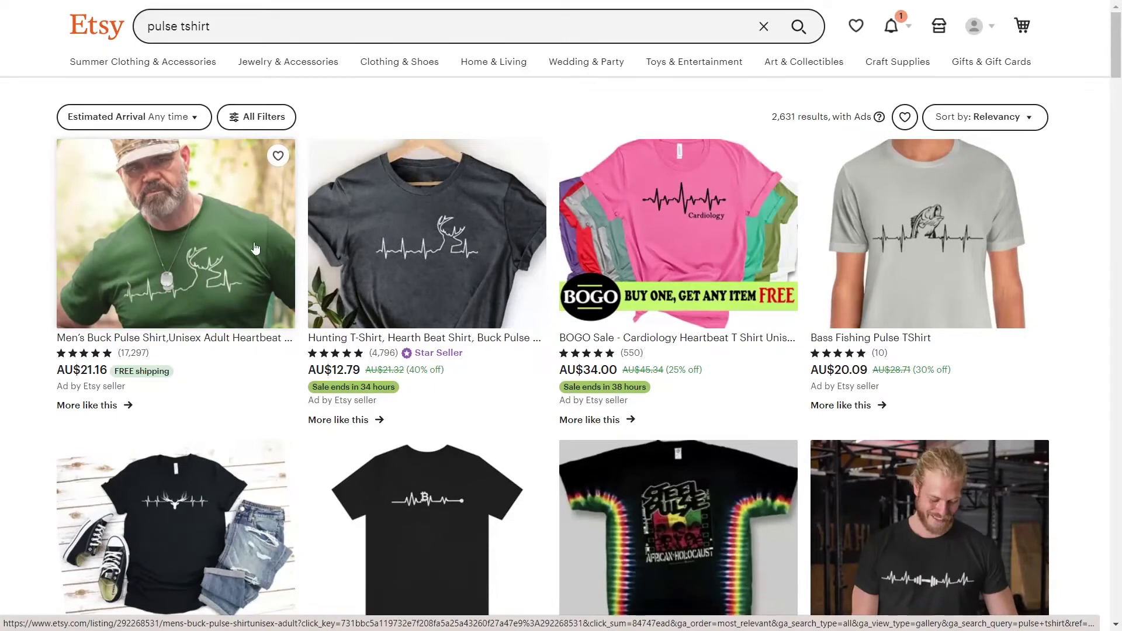
scroll(256, 248, down, 6)
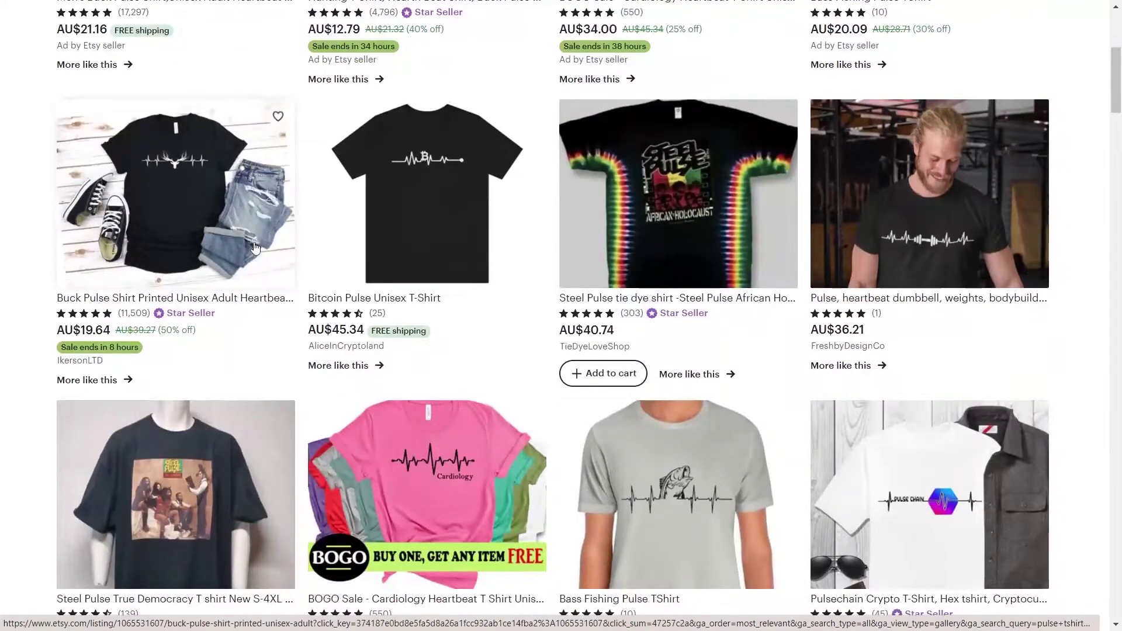
scroll(255, 248, down, 3)
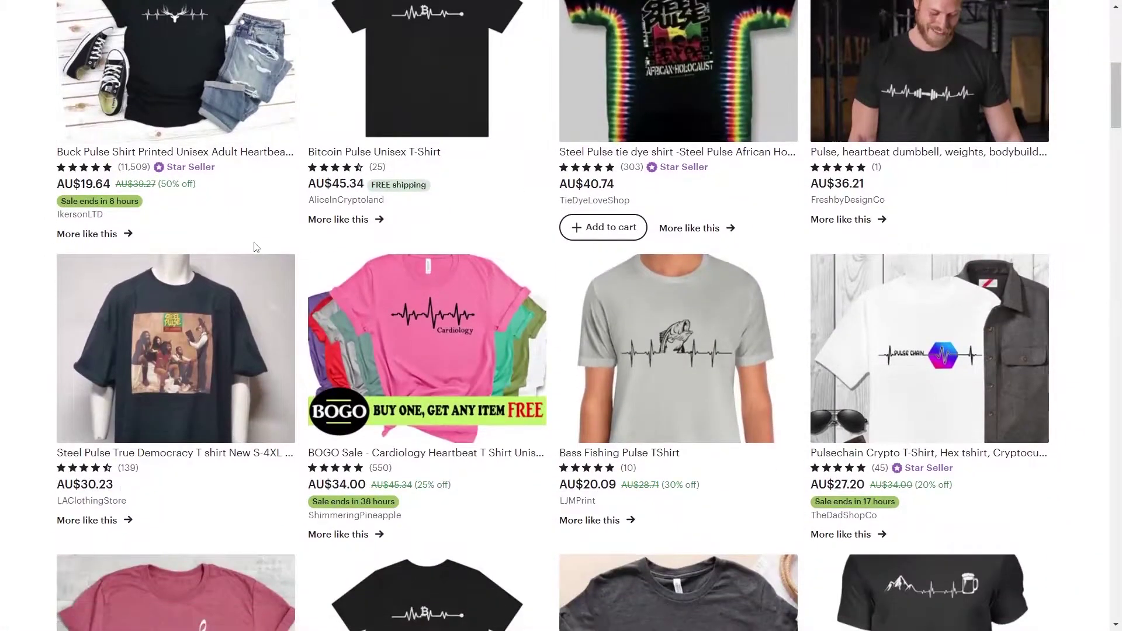
scroll(255, 248, down, 3)
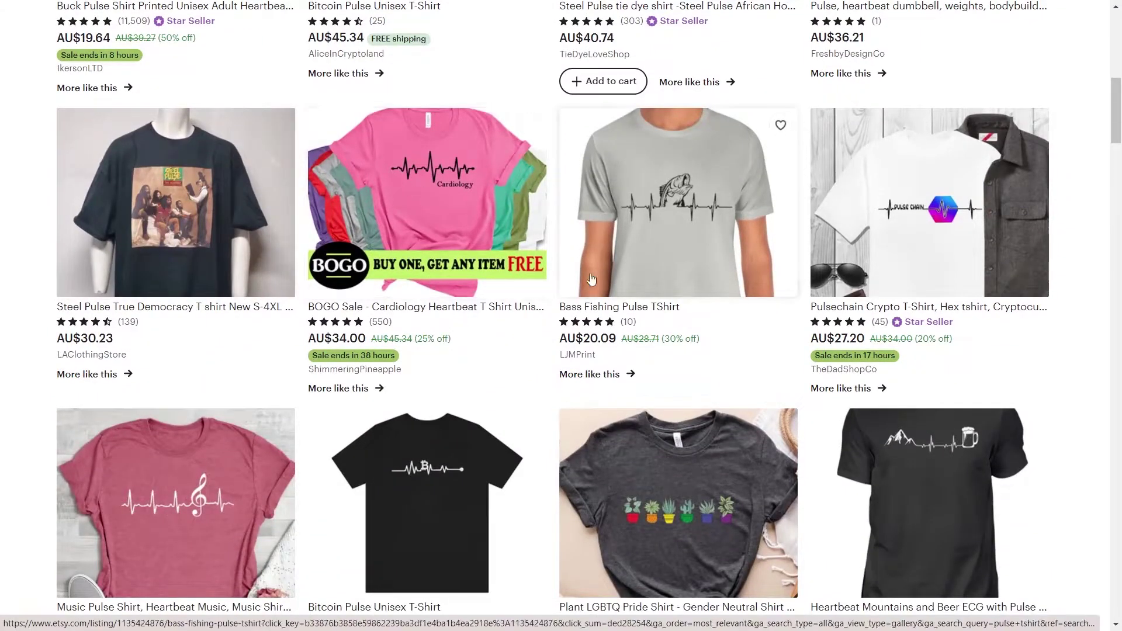
scroll(615, 269, down, 3)
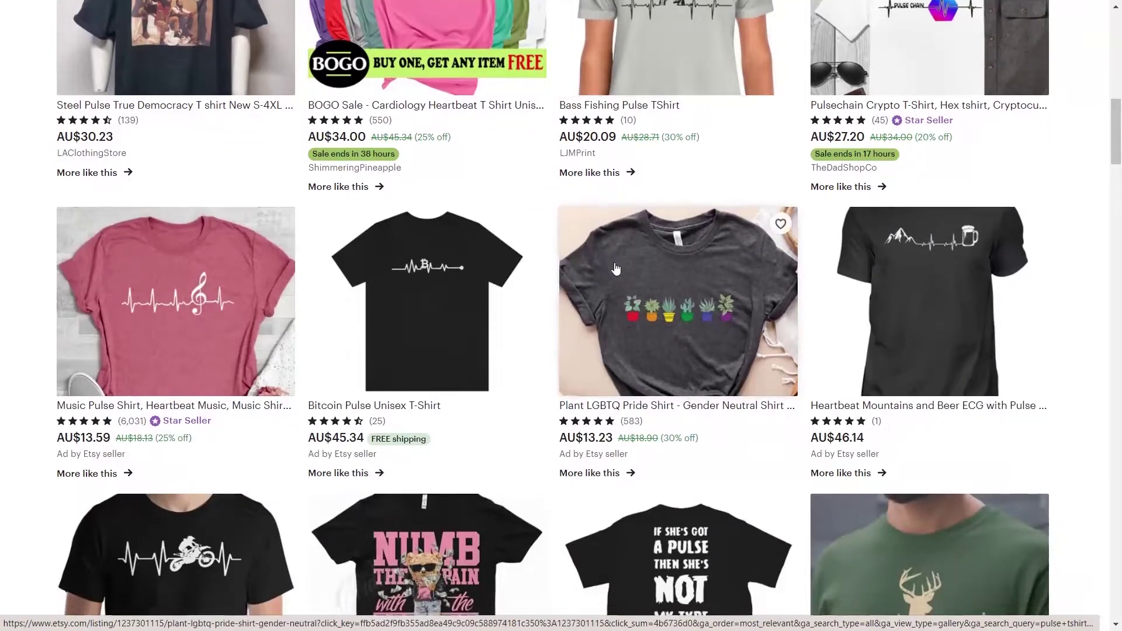
scroll(615, 268, down, 3)
scroll(615, 268, down, 2)
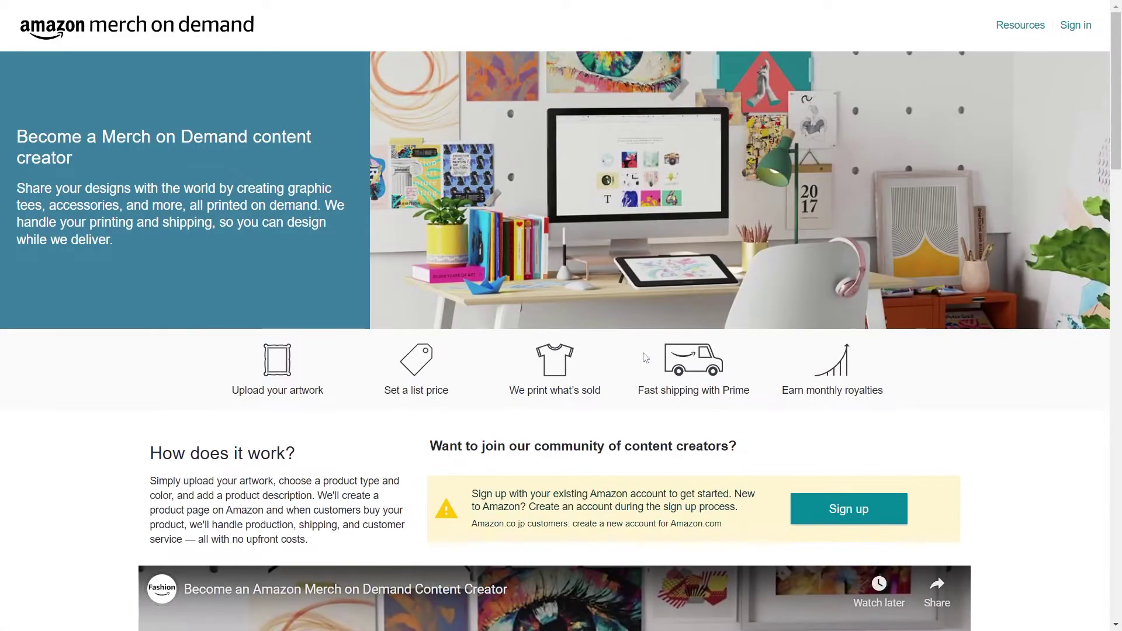
scroll(655, 321, down, 3)
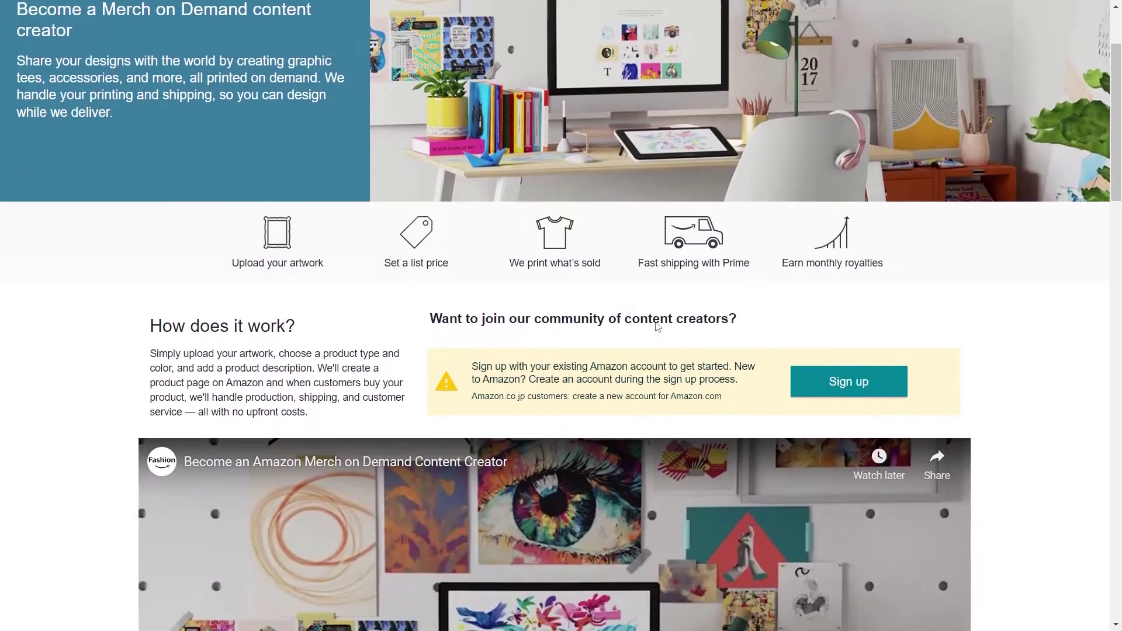
scroll(655, 326, down, 6)
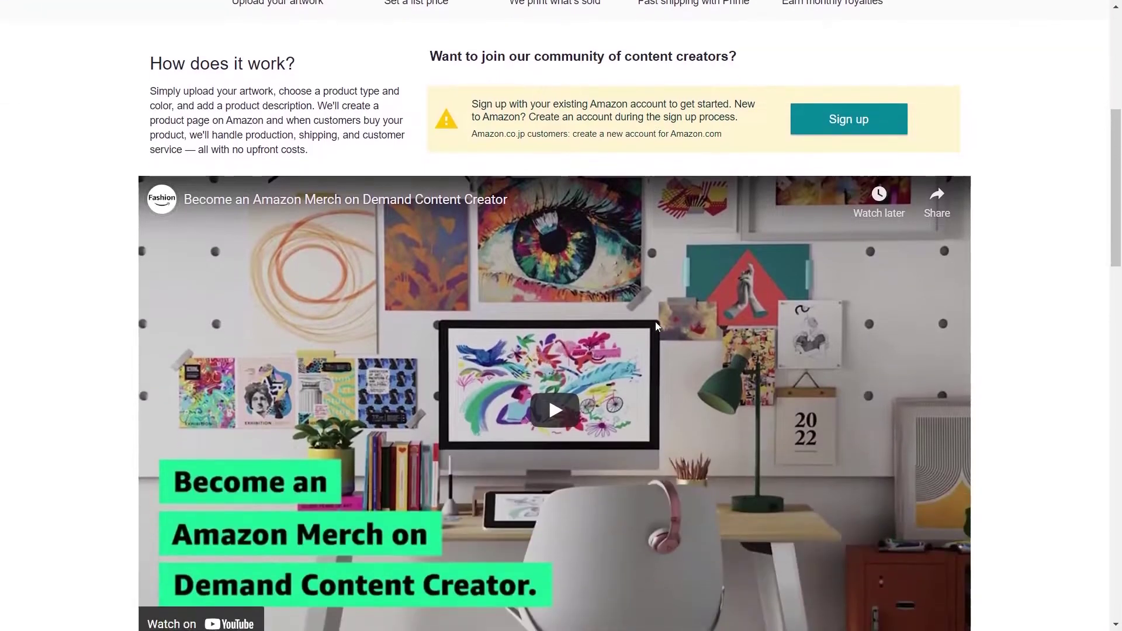
scroll(655, 321, down, 3)
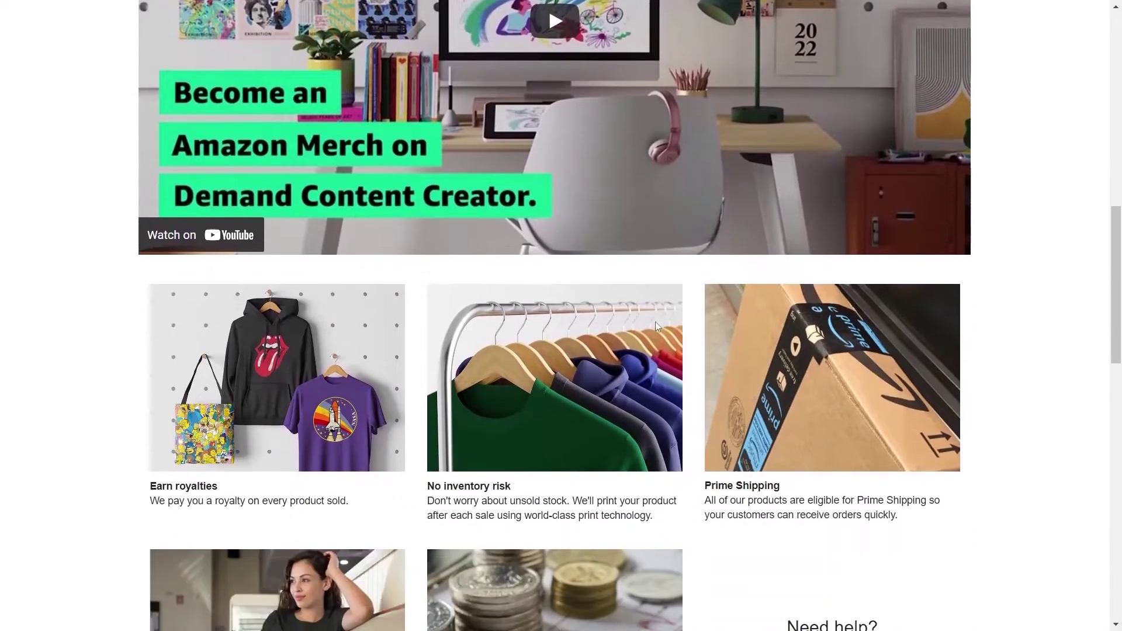
scroll(657, 319, down, 3)
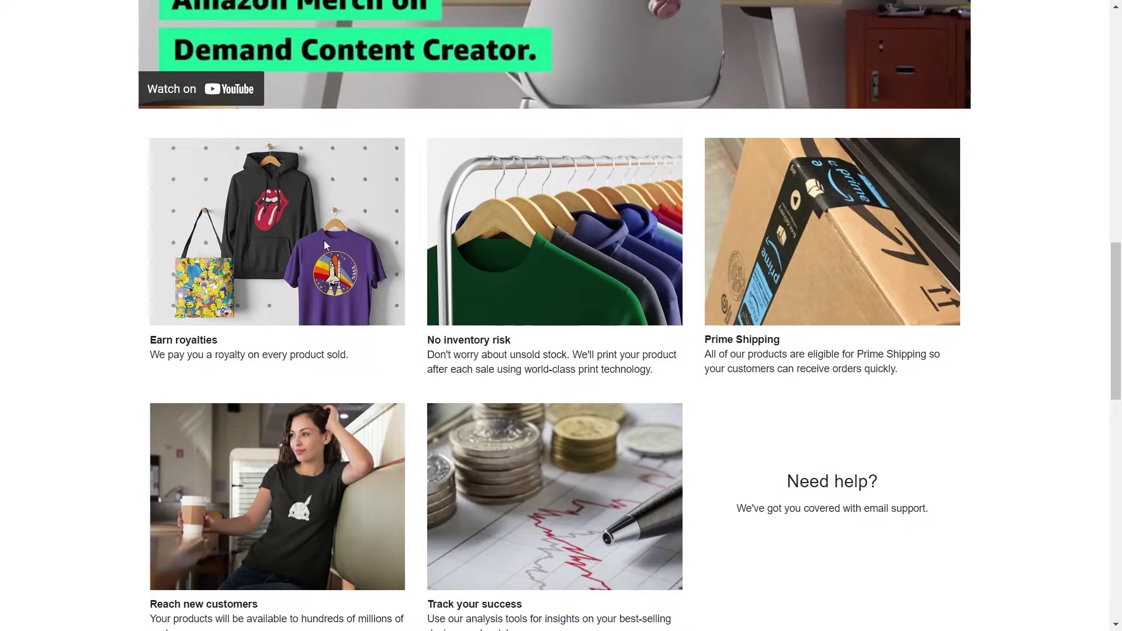
scroll(325, 245, down, 3)
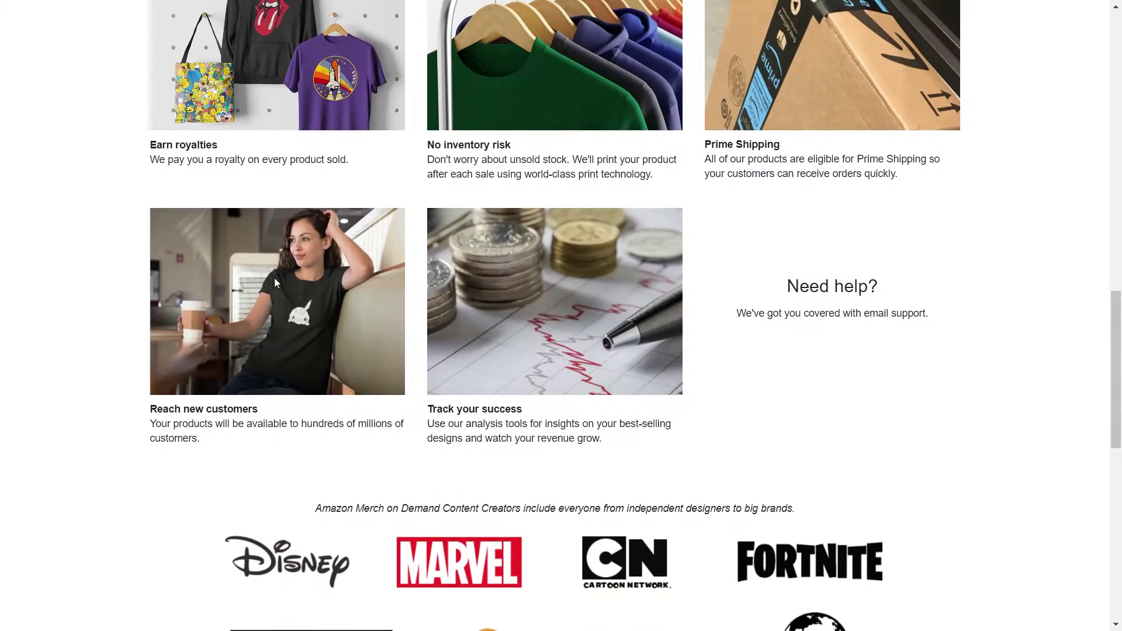
scroll(293, 254, up, 1)
scroll(325, 243, up, 1)
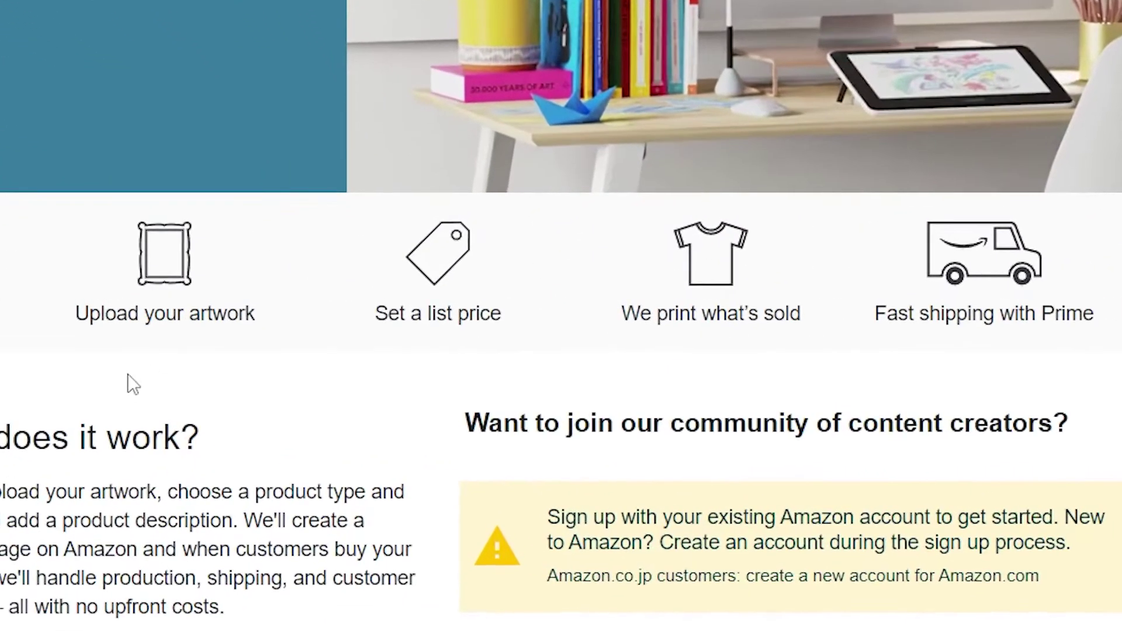
drag(75, 313, 295, 305)
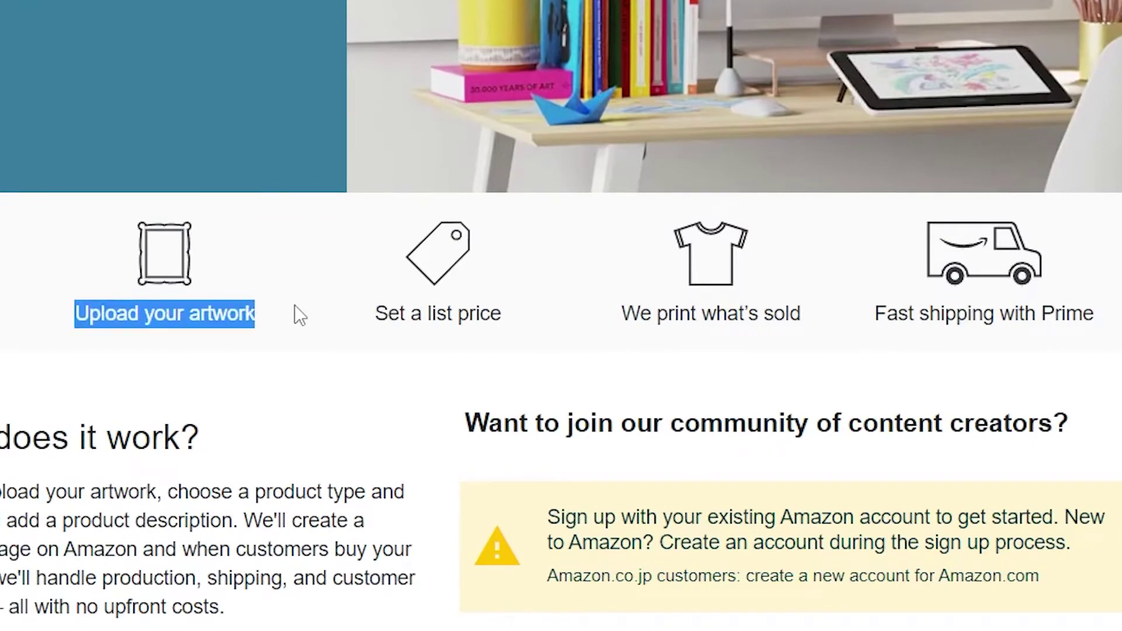
drag(375, 311, 535, 305)
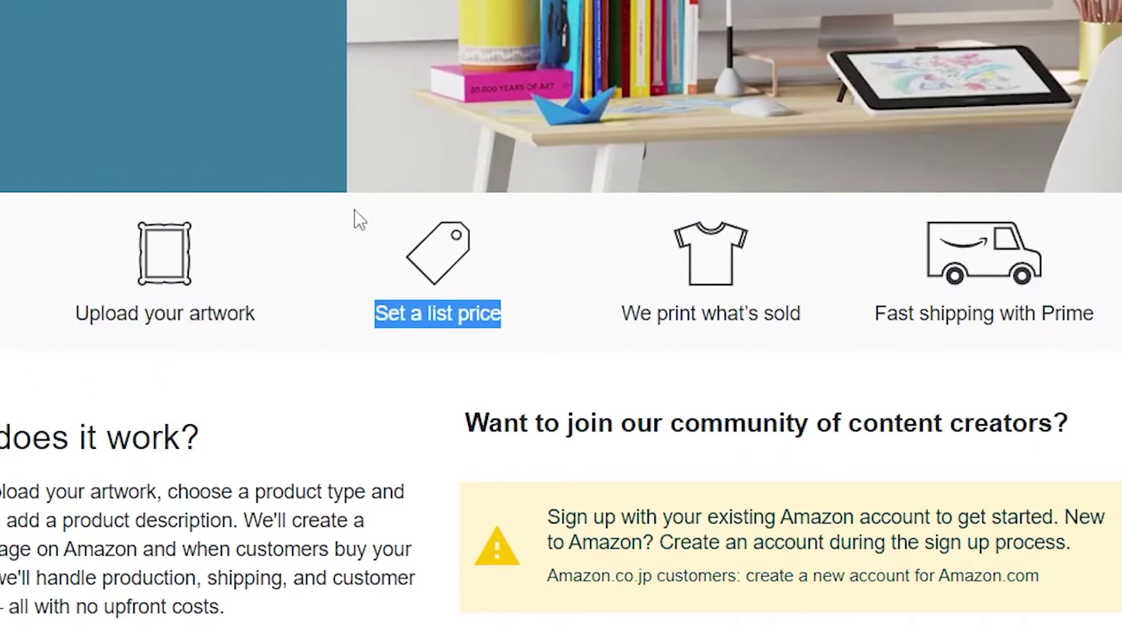
drag(622, 313, 770, 305)
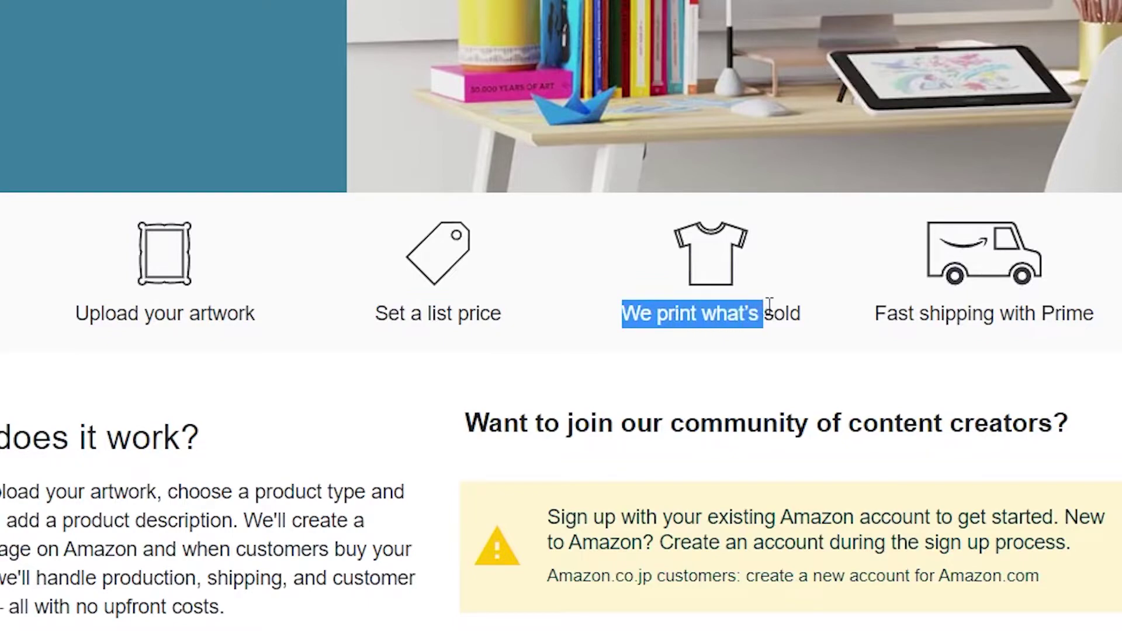
drag(875, 313, 1117, 332)
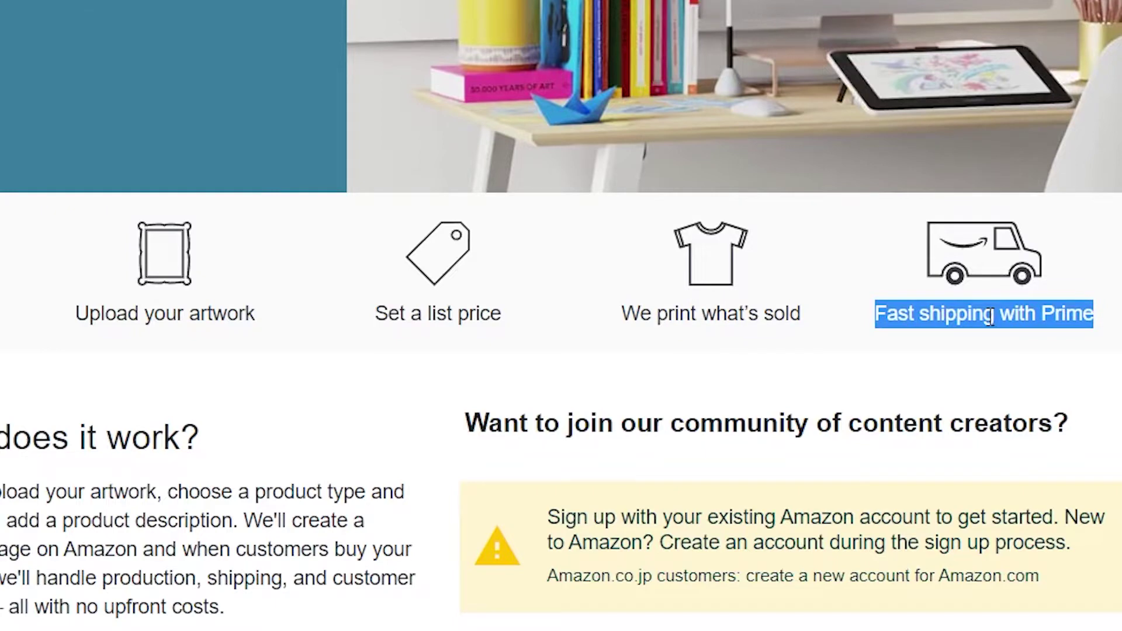
drag(1121, 313, 1121, 312)
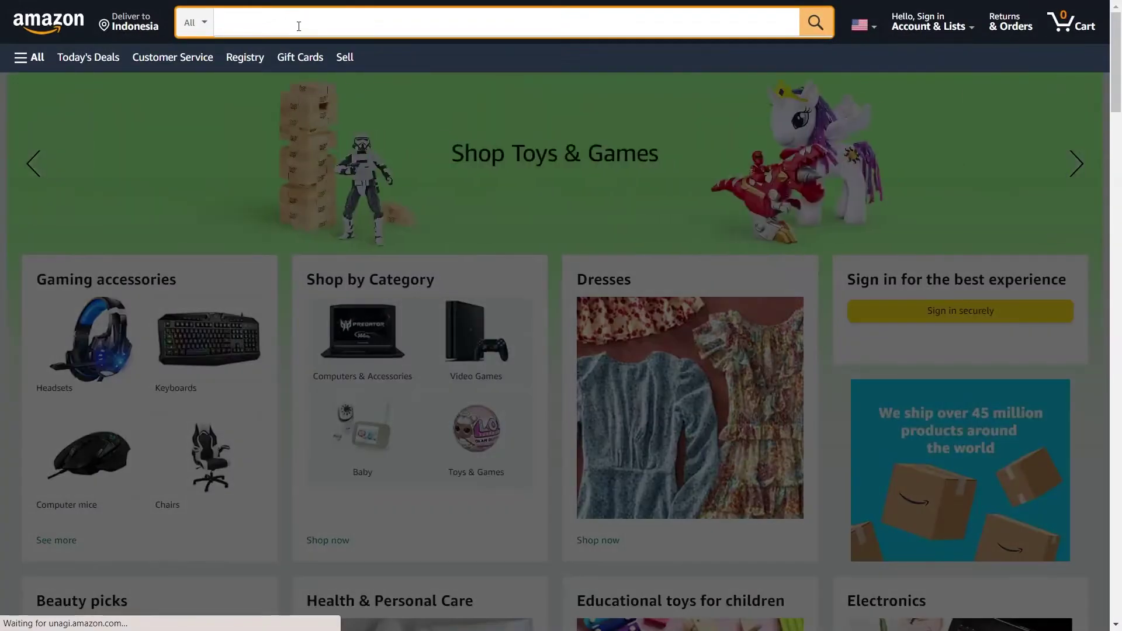
Search Amazon for 'pulse tshirt' and scroll down through the heartbeat-line shirt results
text(ulse tshirt)
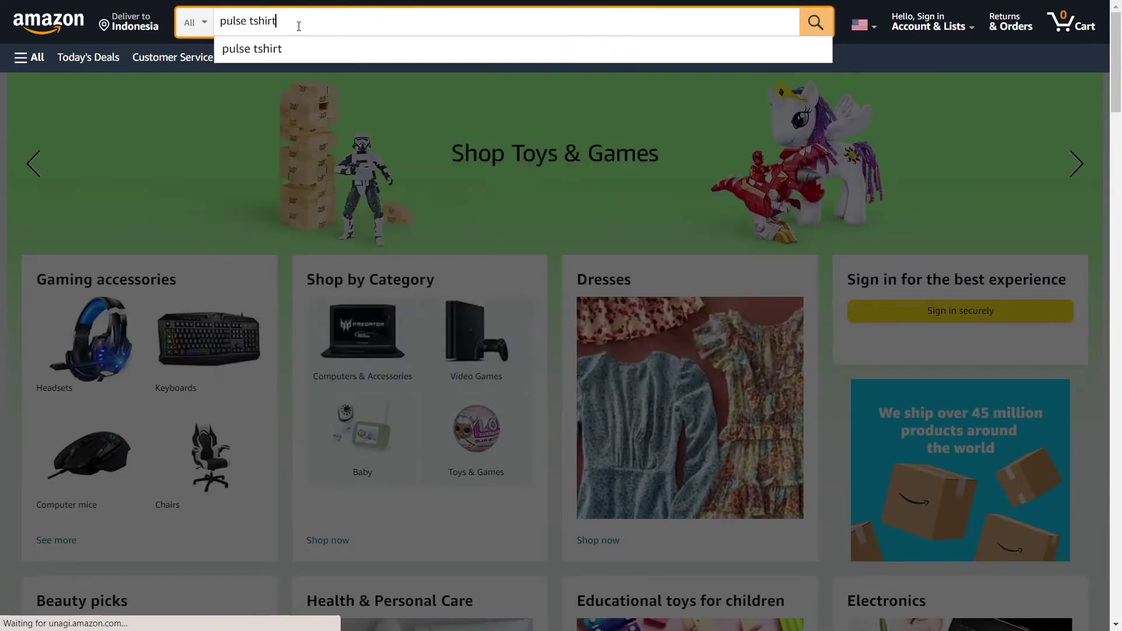
key(Return)
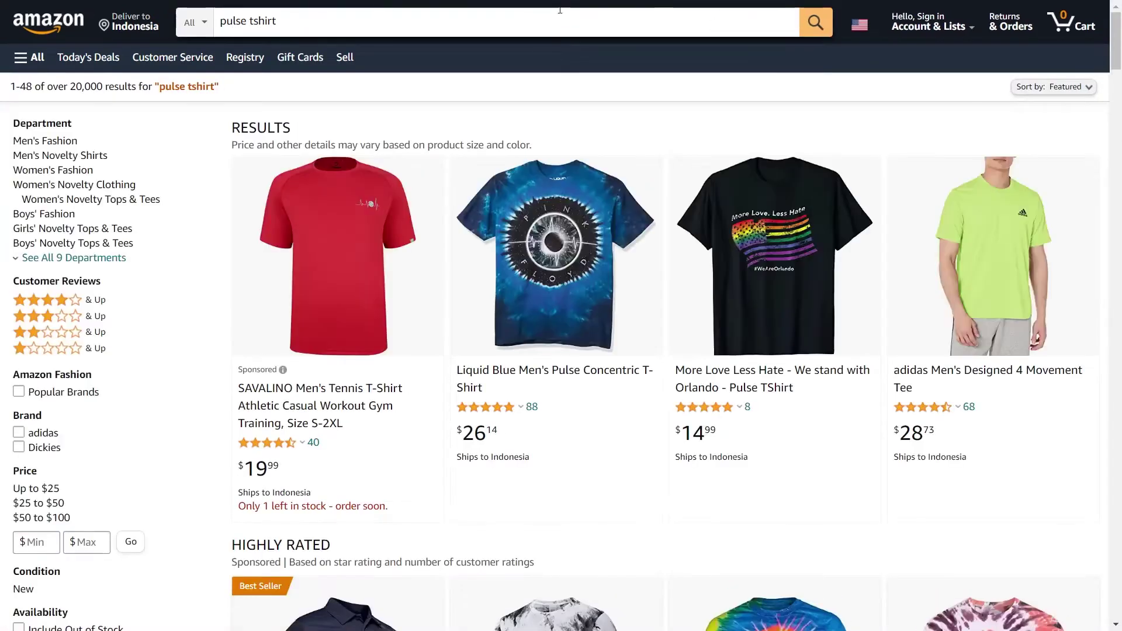
scroll(644, 328, down, 2)
scroll(643, 332, down, 6)
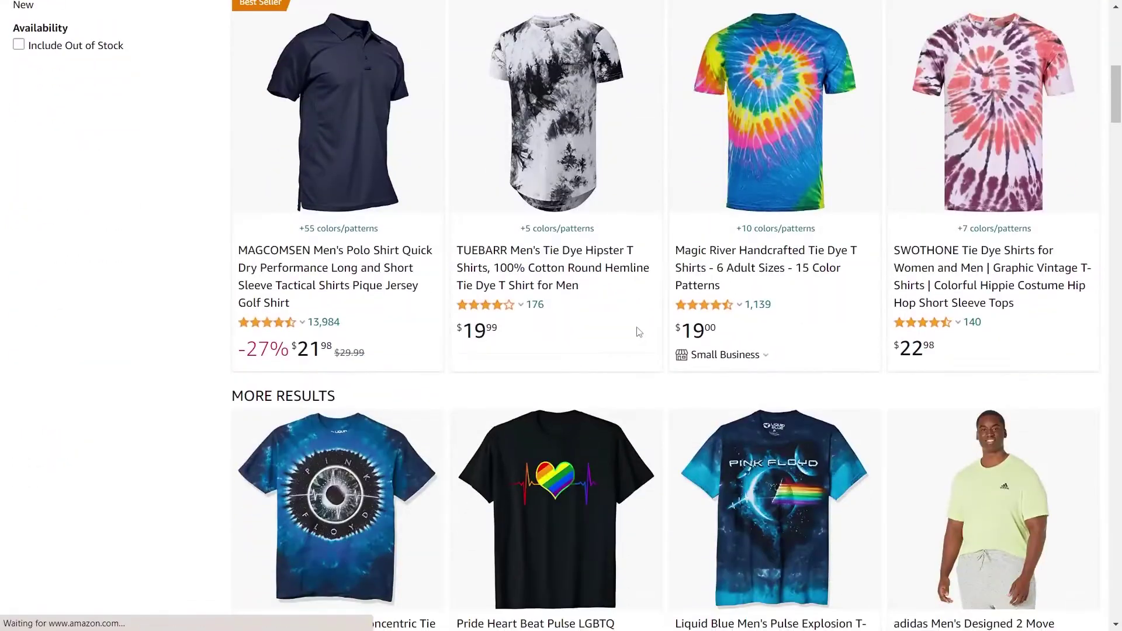
scroll(635, 332, down, 5)
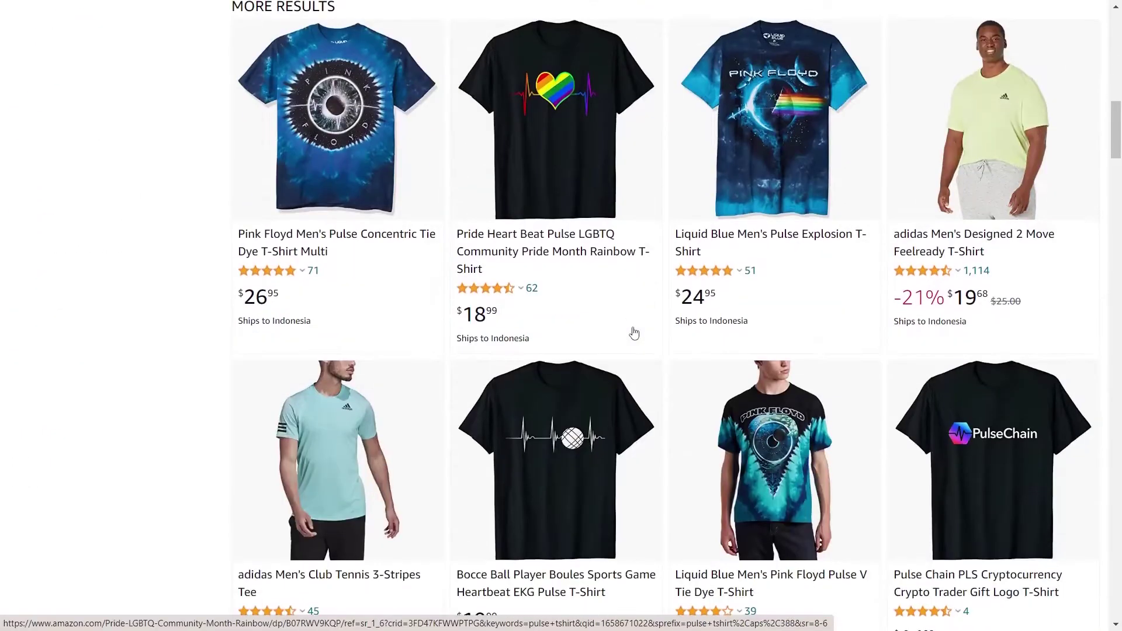
scroll(634, 328, down, 2)
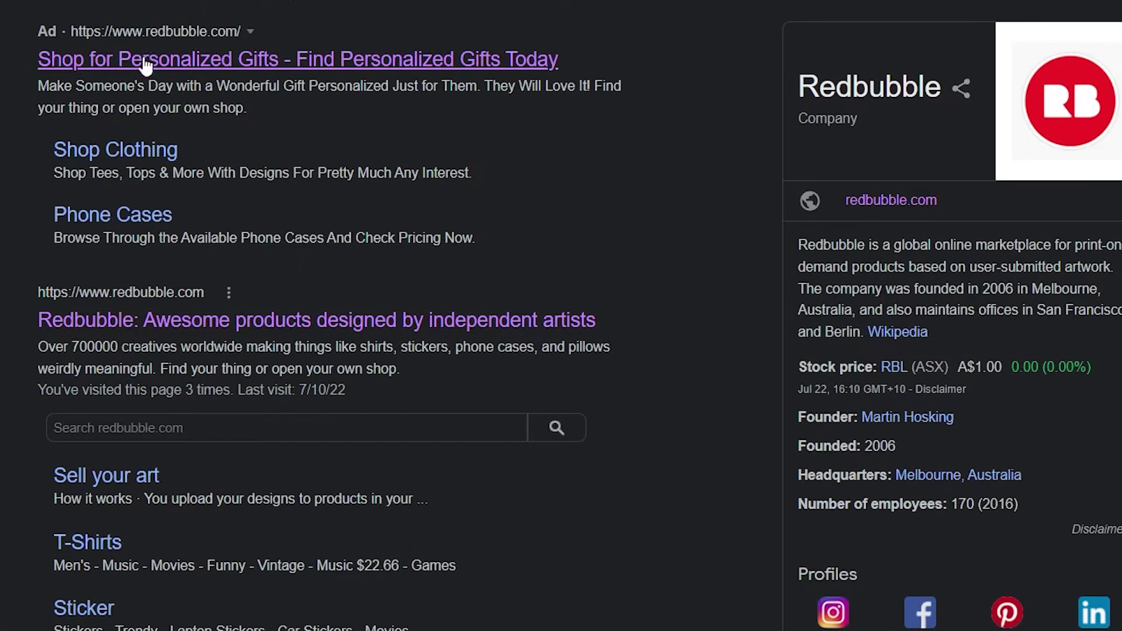
Follow the Redbubble ad link from the Google search results
click(145, 61)
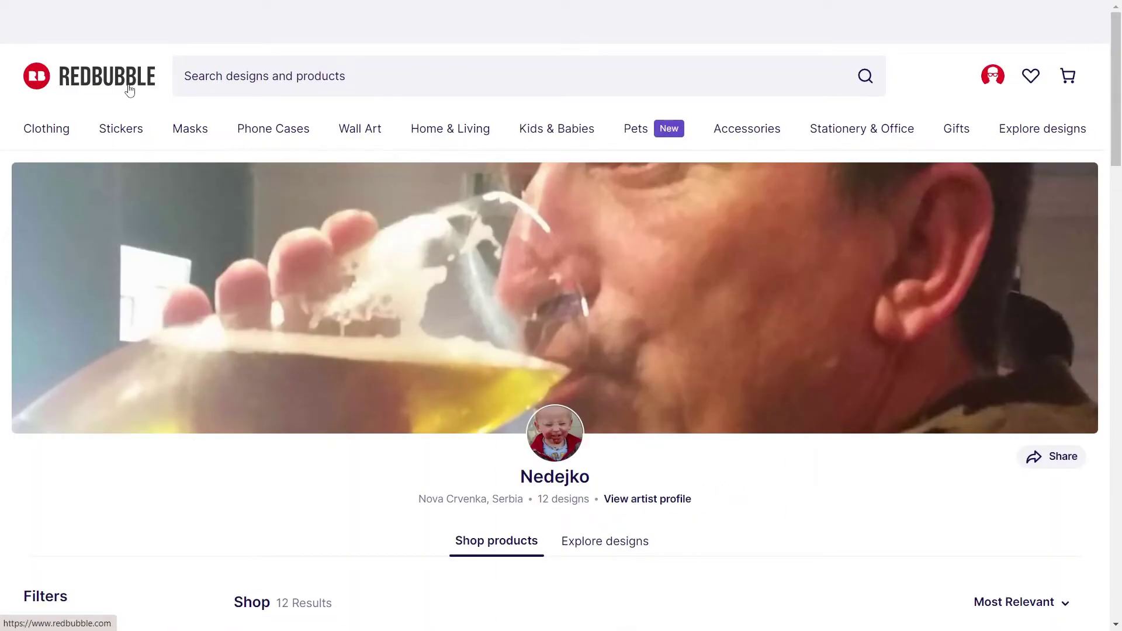
Search Redbubble for 'heartbeat tshirt' and scroll through the pulse-line shirt and sticker results
click(336, 76)
text(heartbeat tshirt)
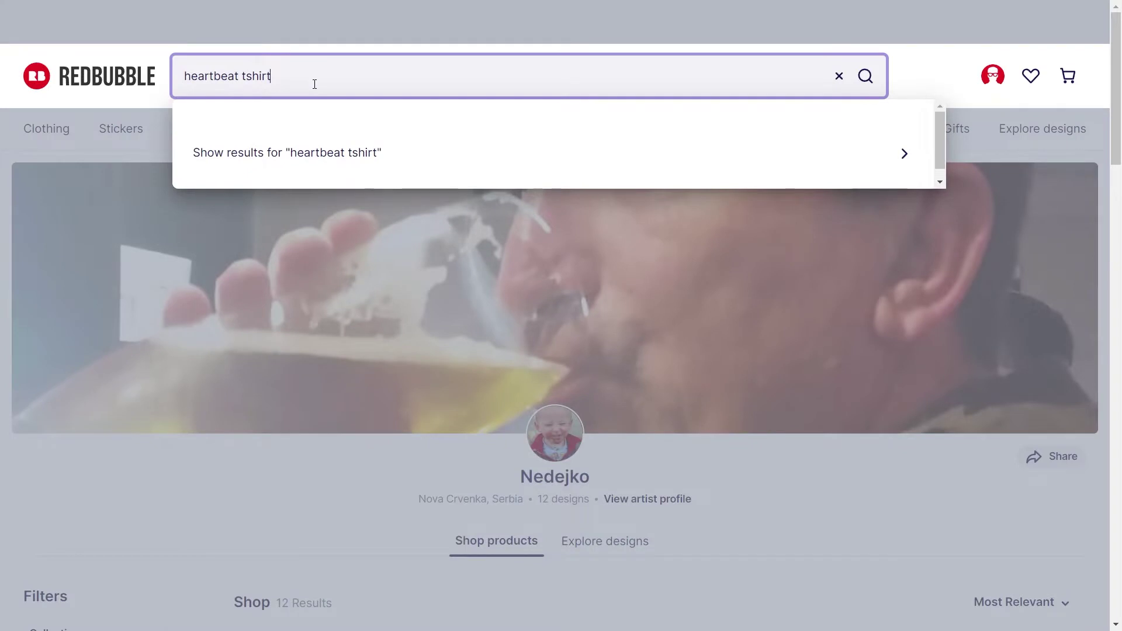
key(Return)
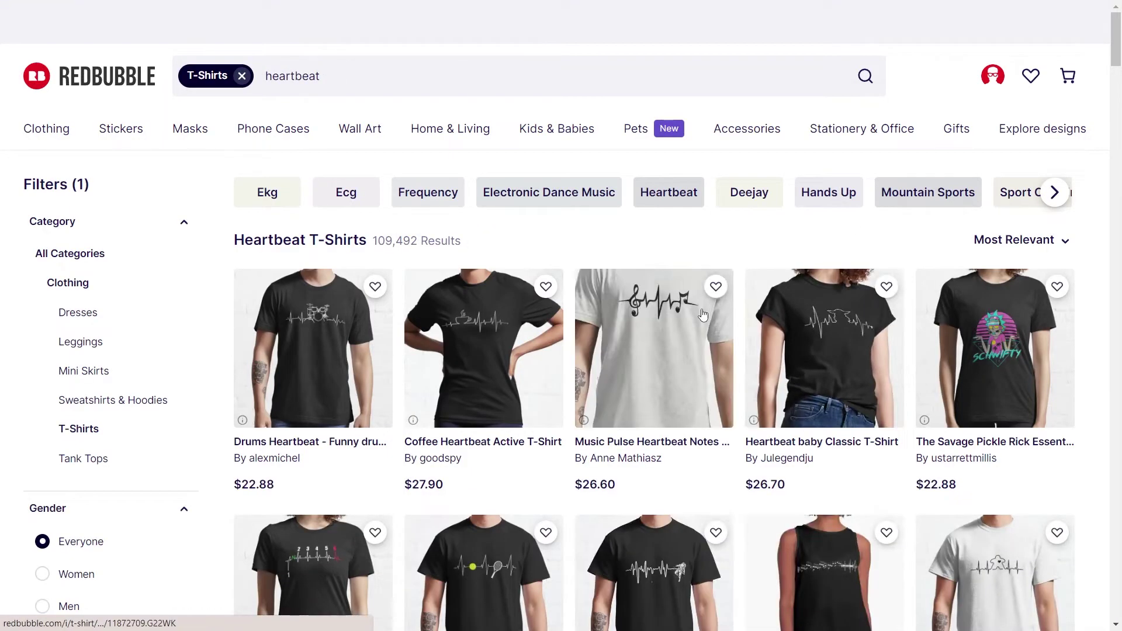
scroll(652, 333, down, 2)
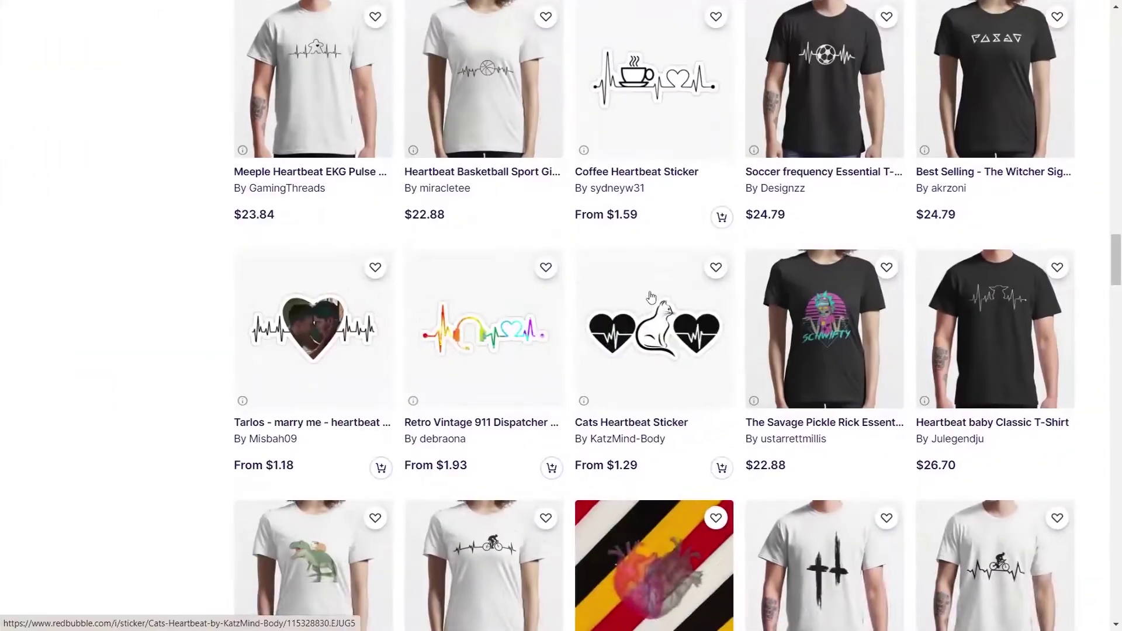
scroll(655, 319, up, 4)
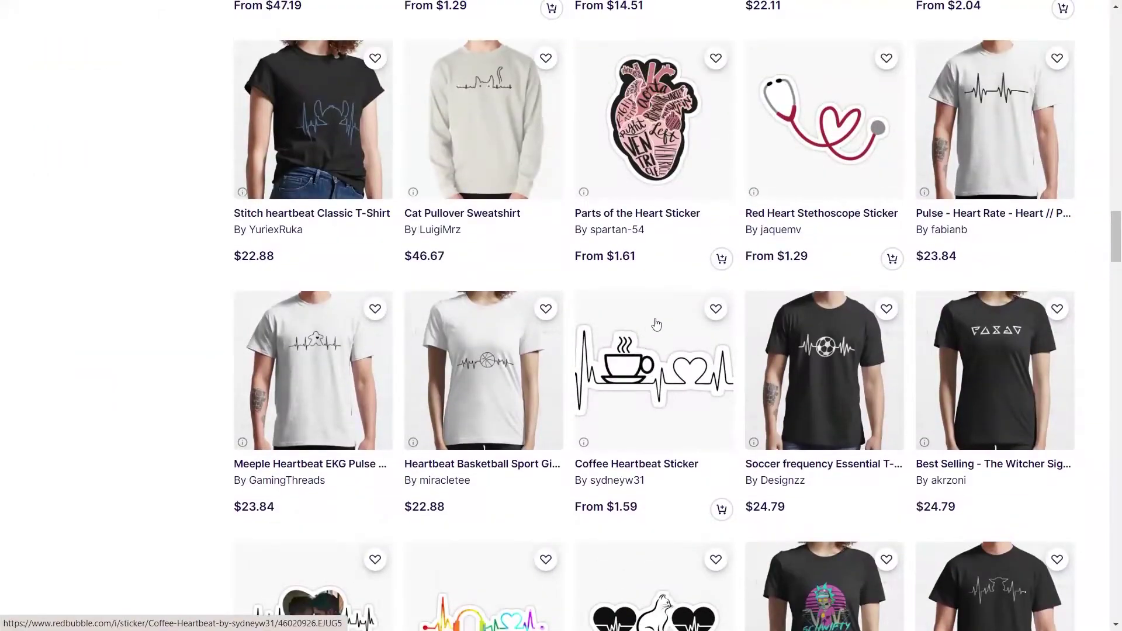
scroll(723, 350, up, 8)
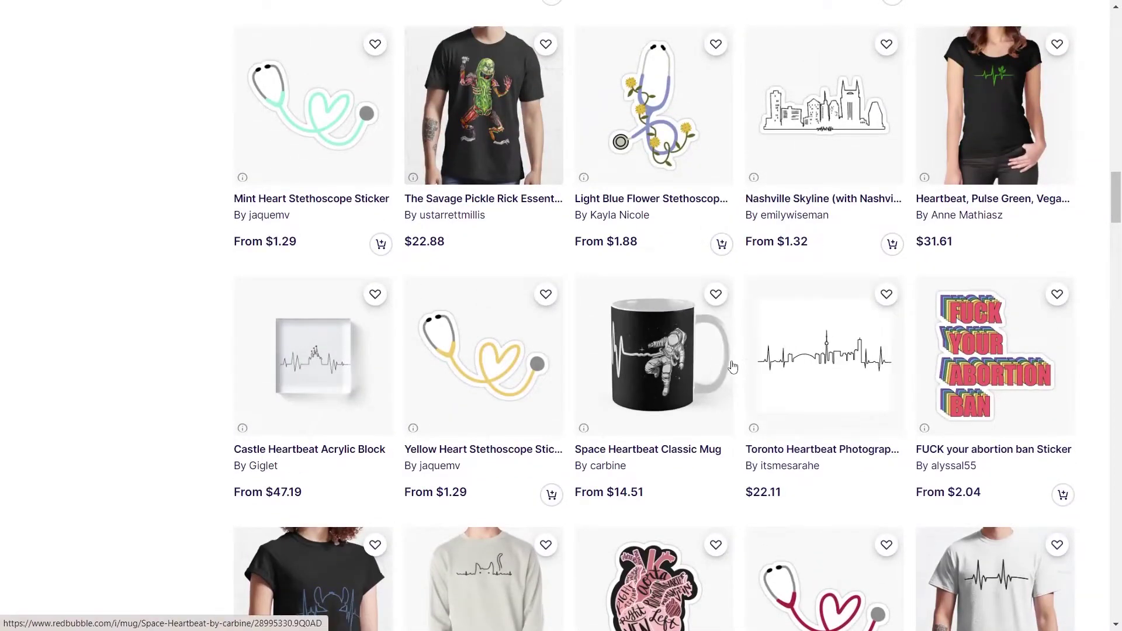
Scroll the results, then open the Canva website from the Google results for 'canva'
scroll(734, 360, down, 2)
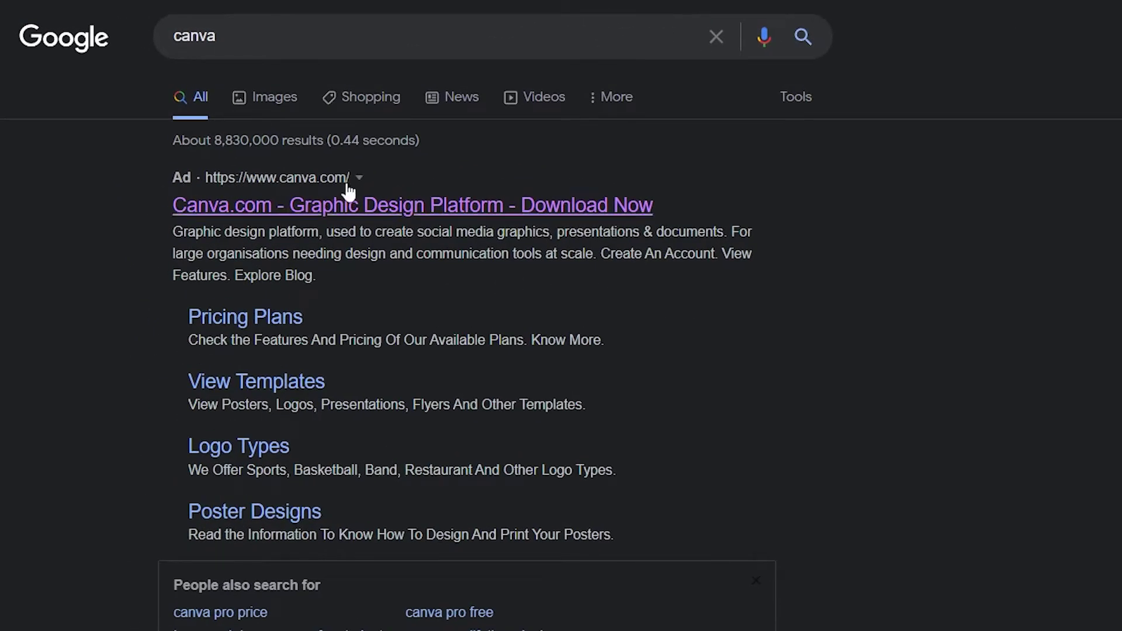
click(349, 202)
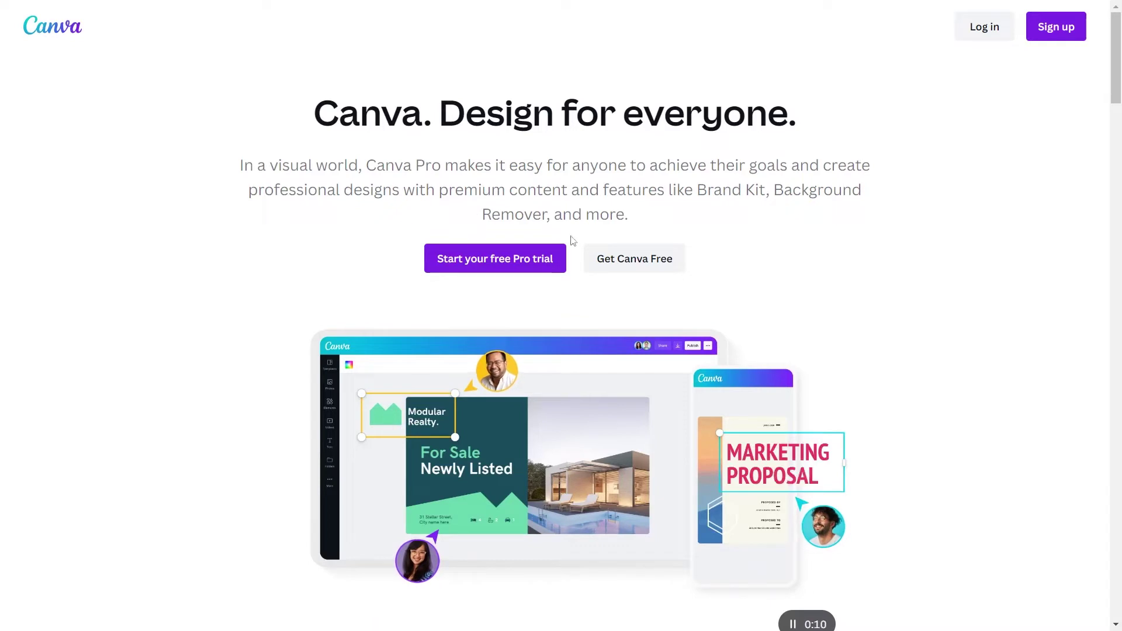
Scroll down and back up through the Canva landing page
scroll(530, 278, down, 3)
scroll(529, 278, down, 6)
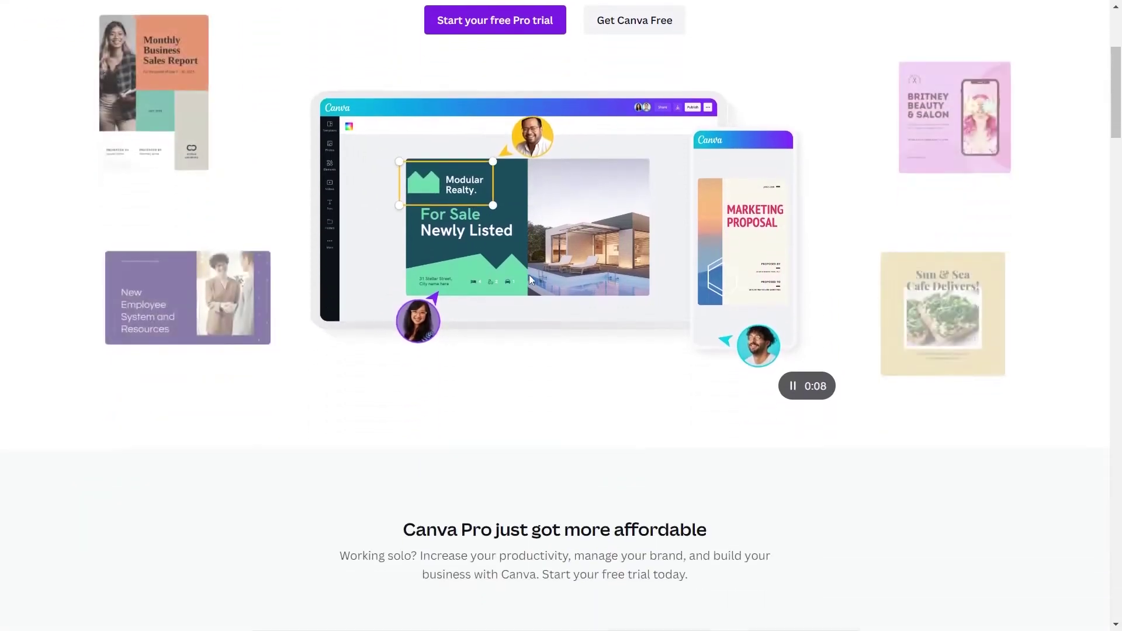
scroll(530, 276, up, 1)
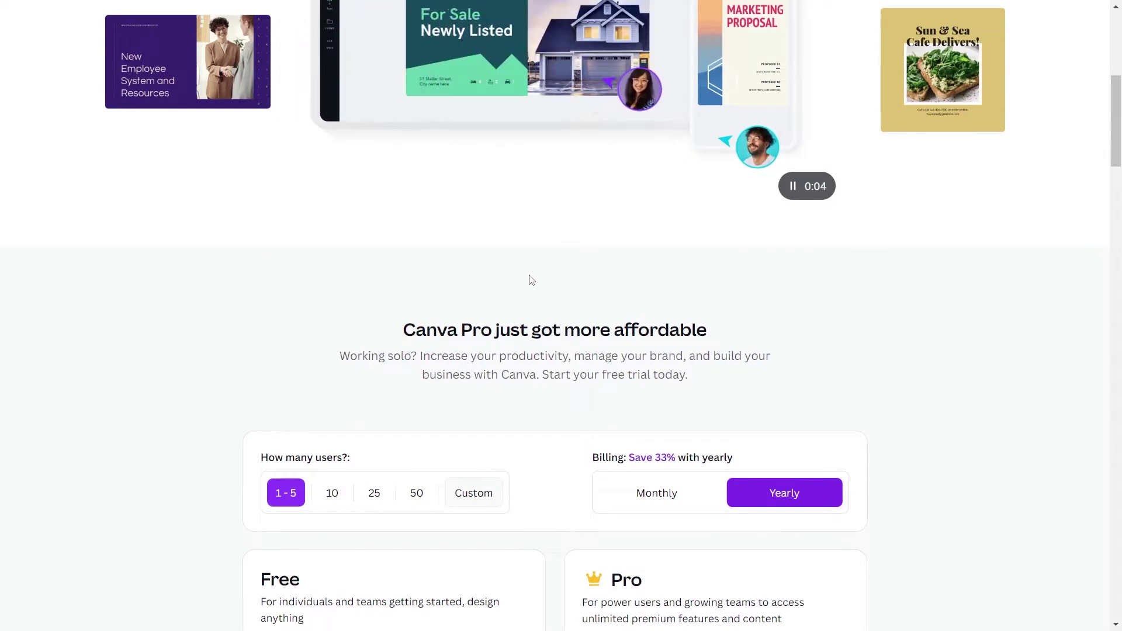
scroll(532, 279, up, 3)
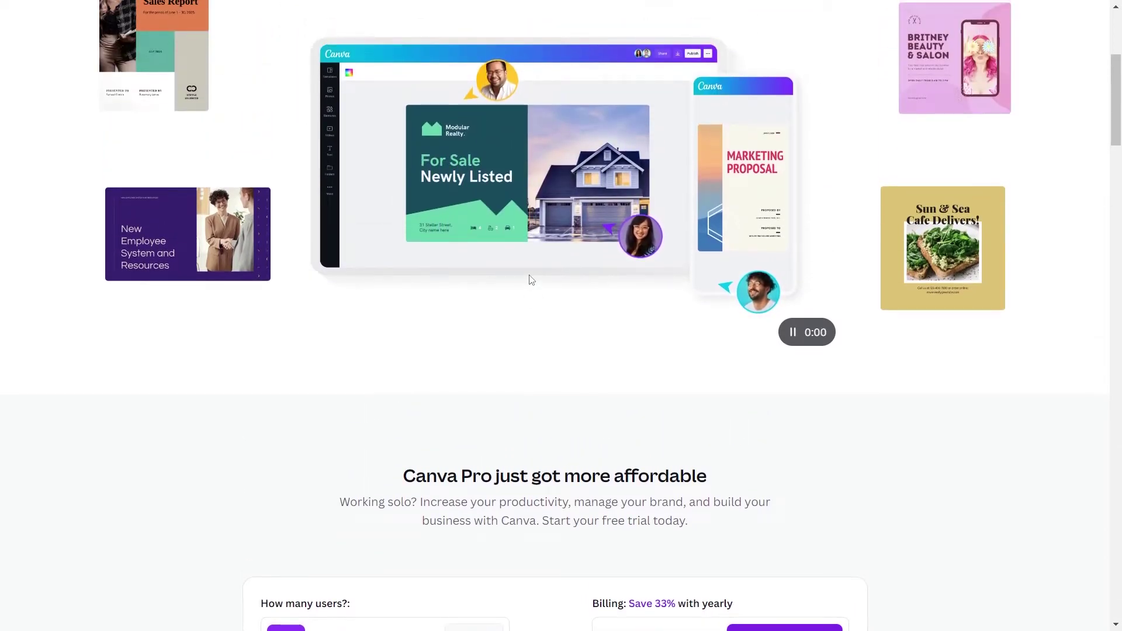
scroll(532, 280, up, 2)
scroll(531, 280, up, 2)
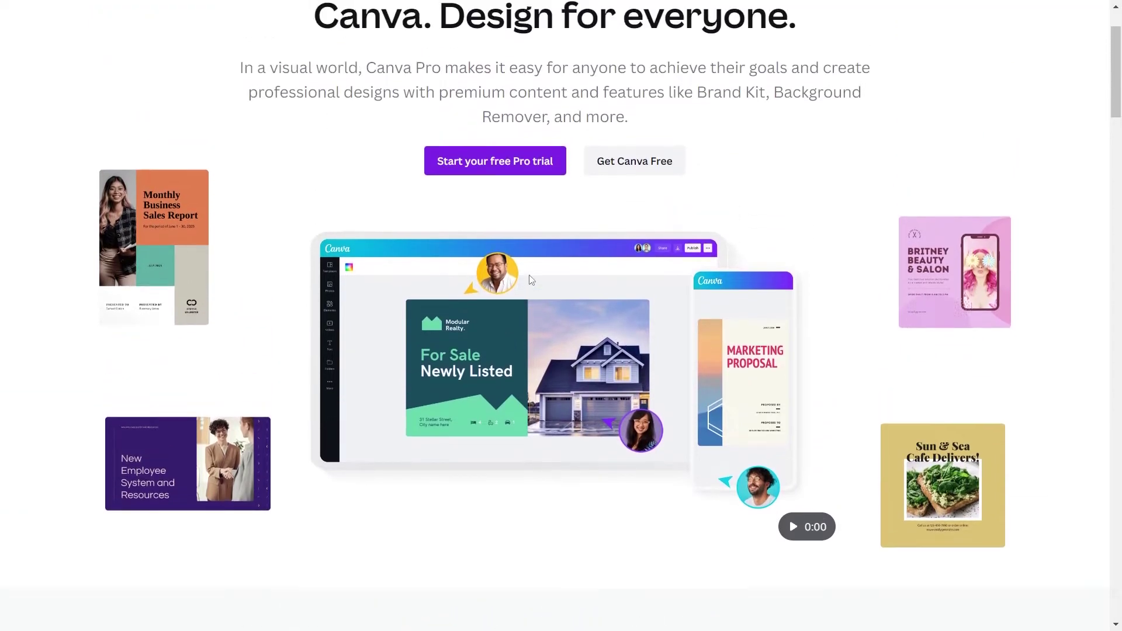
scroll(532, 280, up, 2)
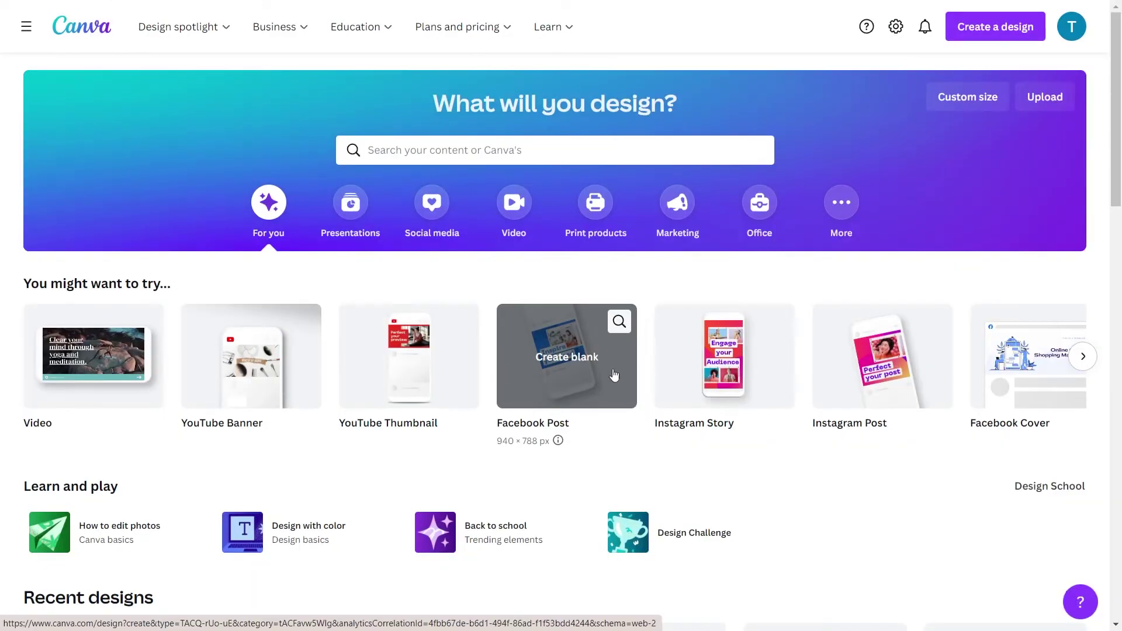
Create a new custom-size Canva design 2400 px wide by 3200 px high
mouse_move(486, 32)
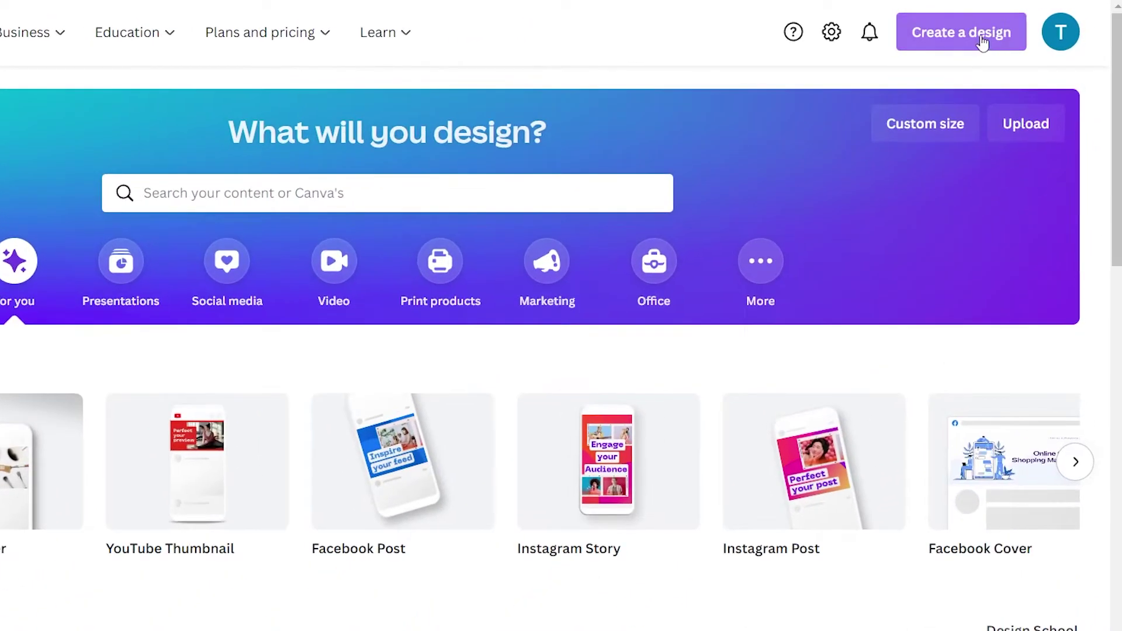
click(983, 43)
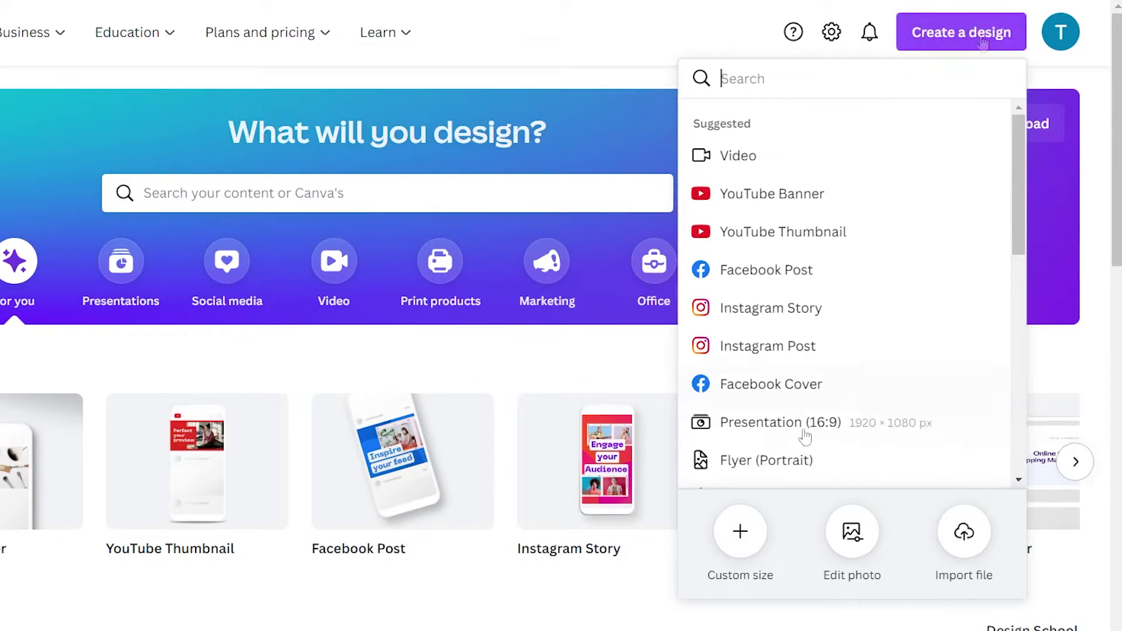
click(741, 532)
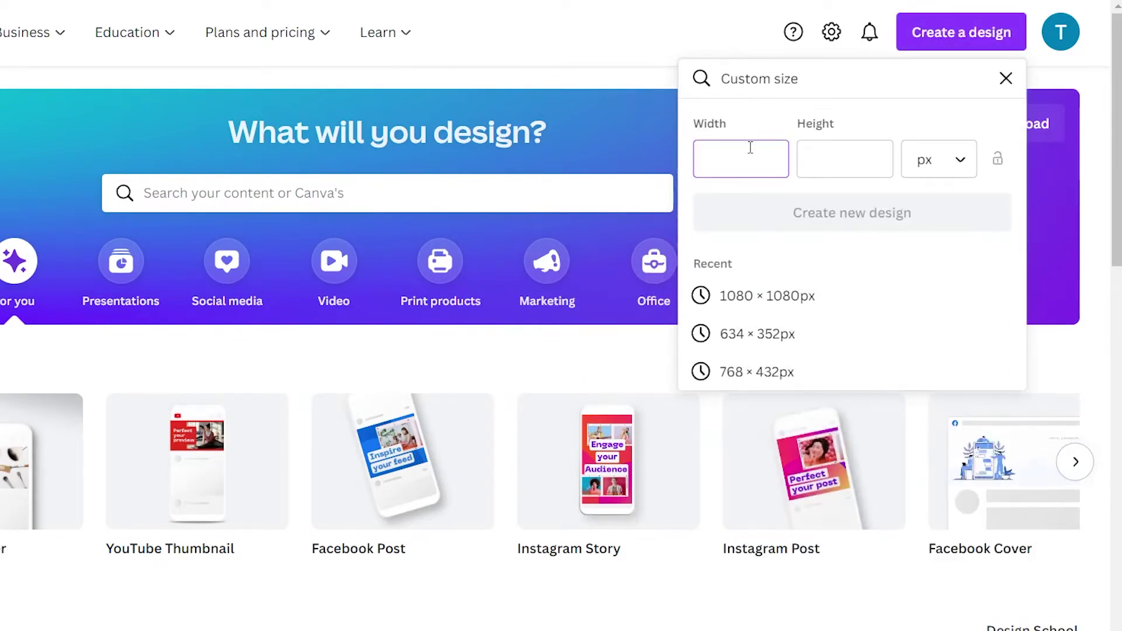
text(2400)
click(818, 156)
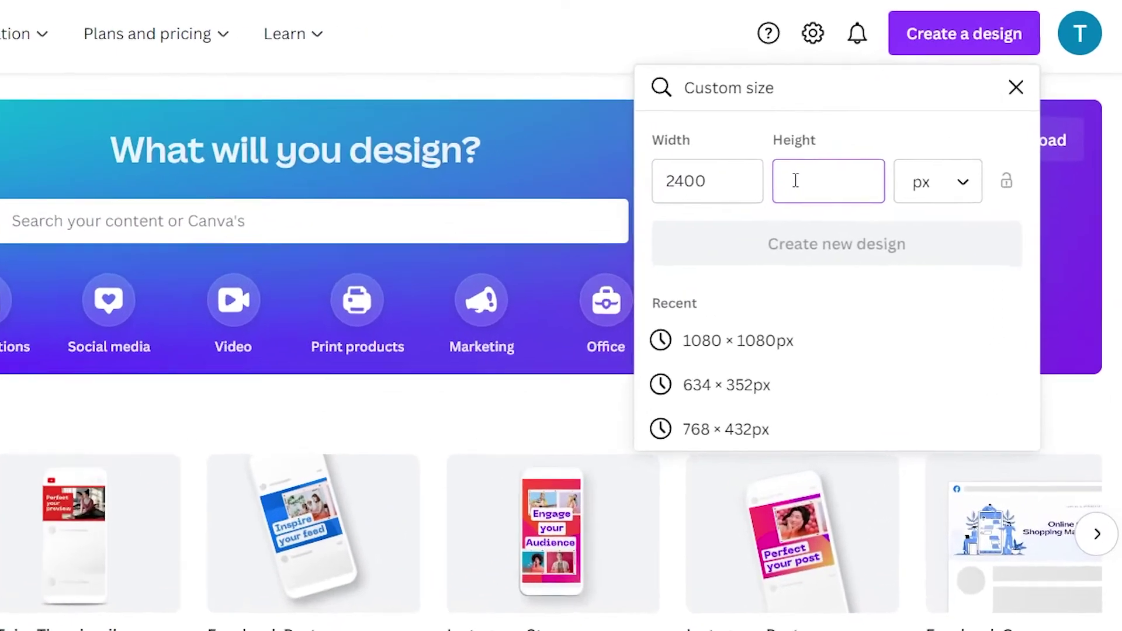
text(3200)
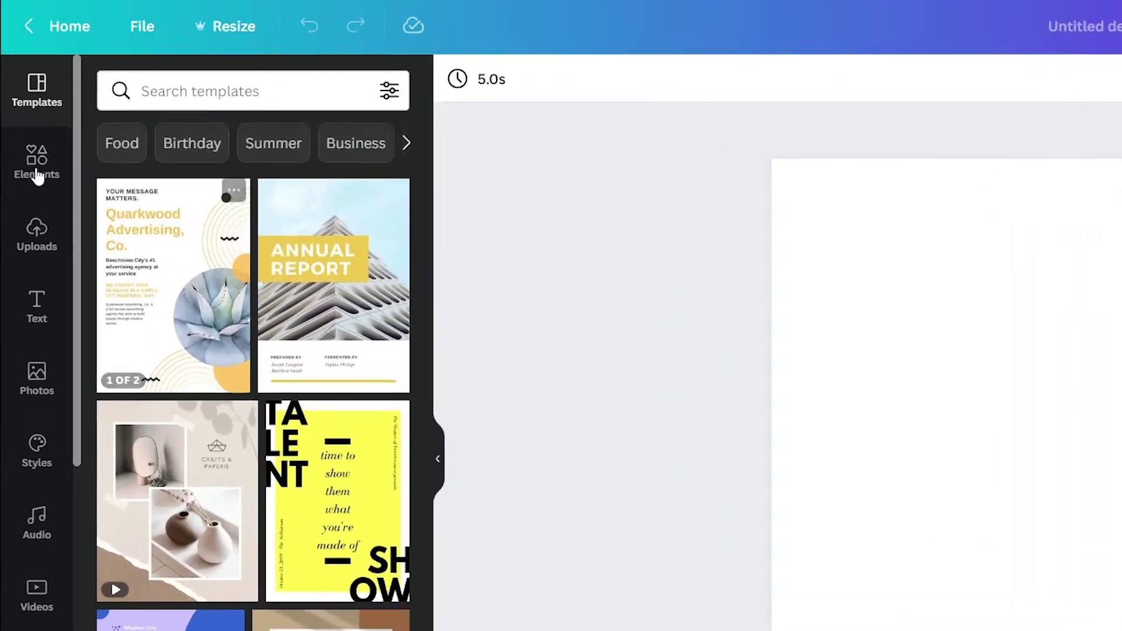
Search Canva elements for 'pulse' and drag the red pulse line onto the page's left side
click(38, 178)
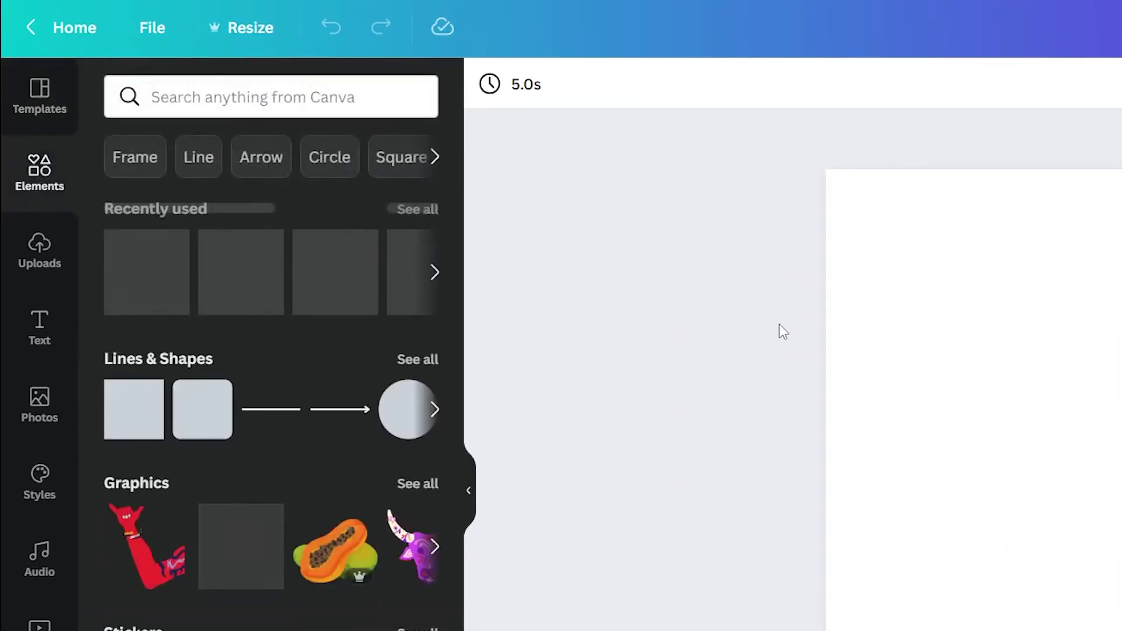
click(238, 106)
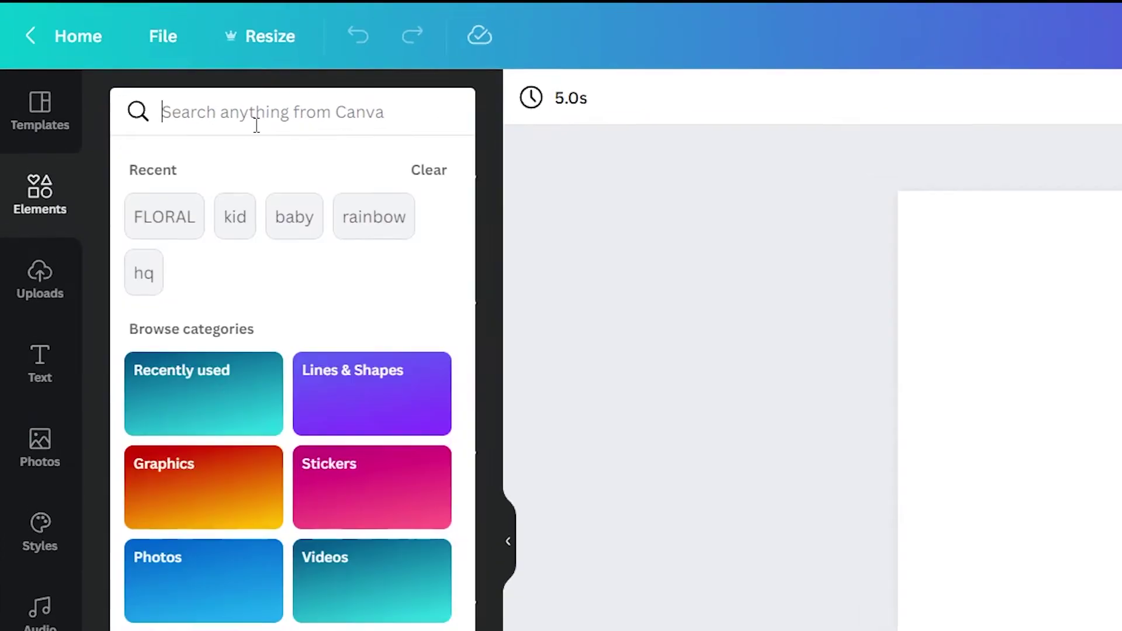
text(pulse)
key(Return)
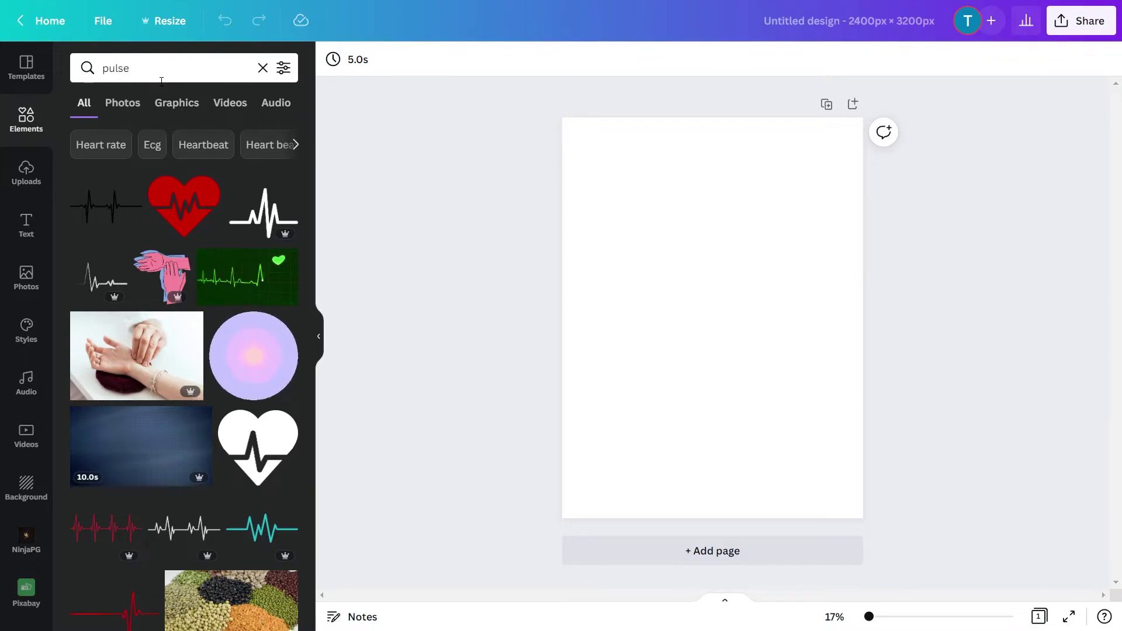
click(253, 356)
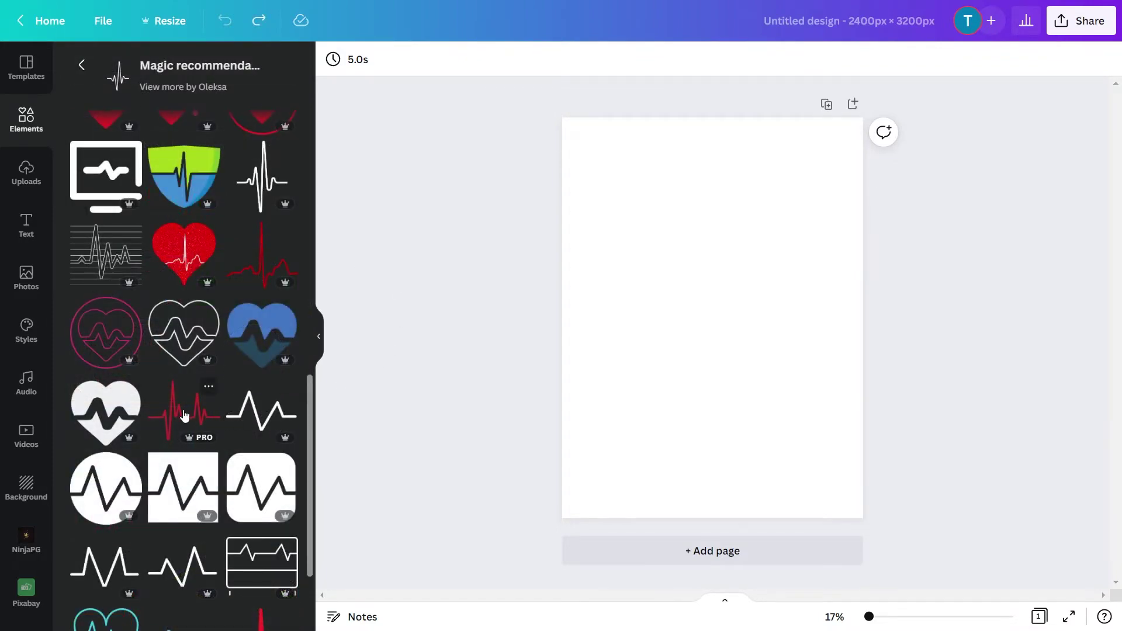
drag(266, 395, 553, 345)
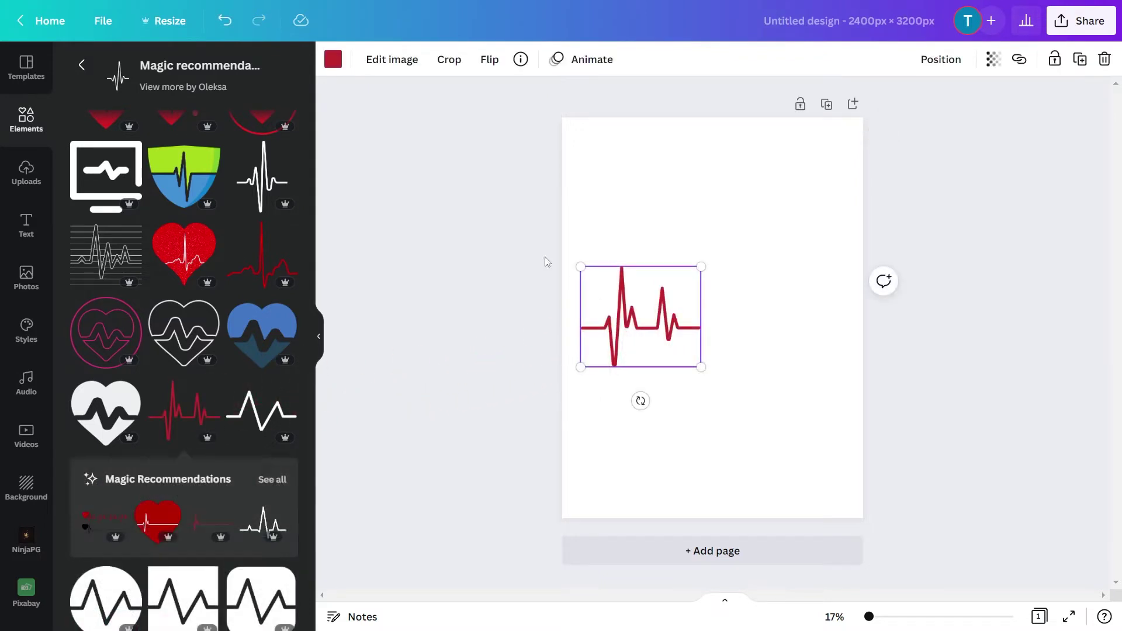
Recolour the pulse-line graphic light grey
click(334, 61)
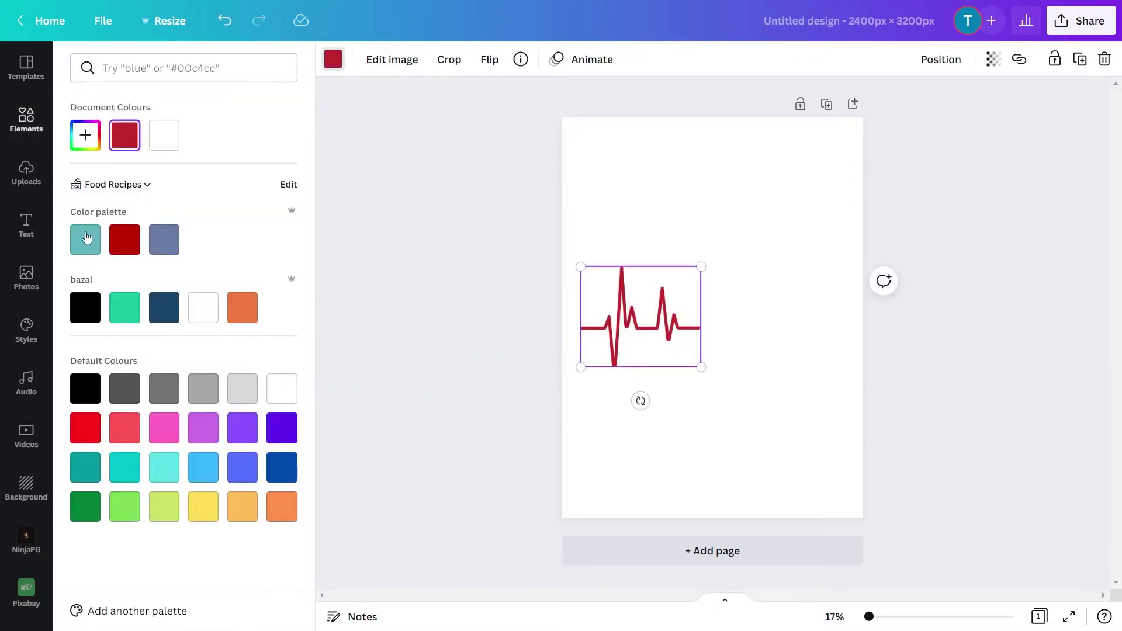
click(85, 307)
click(244, 389)
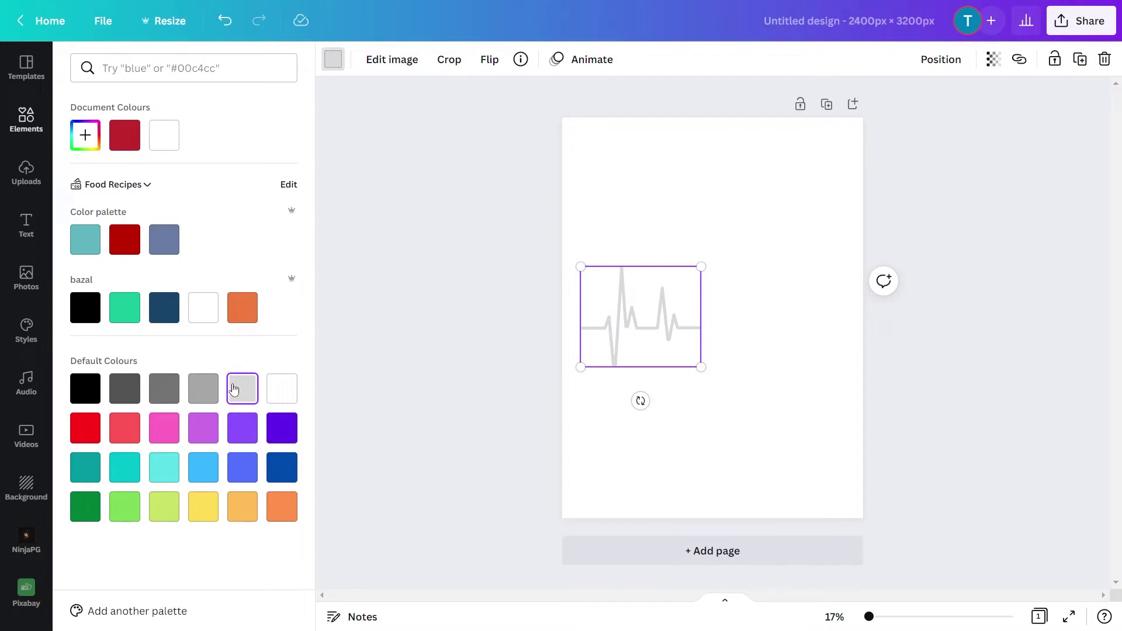
Place a copy of the grey pulse line to the right of the original and deselect
drag(633, 317, 754, 317)
key(ctrl+a)
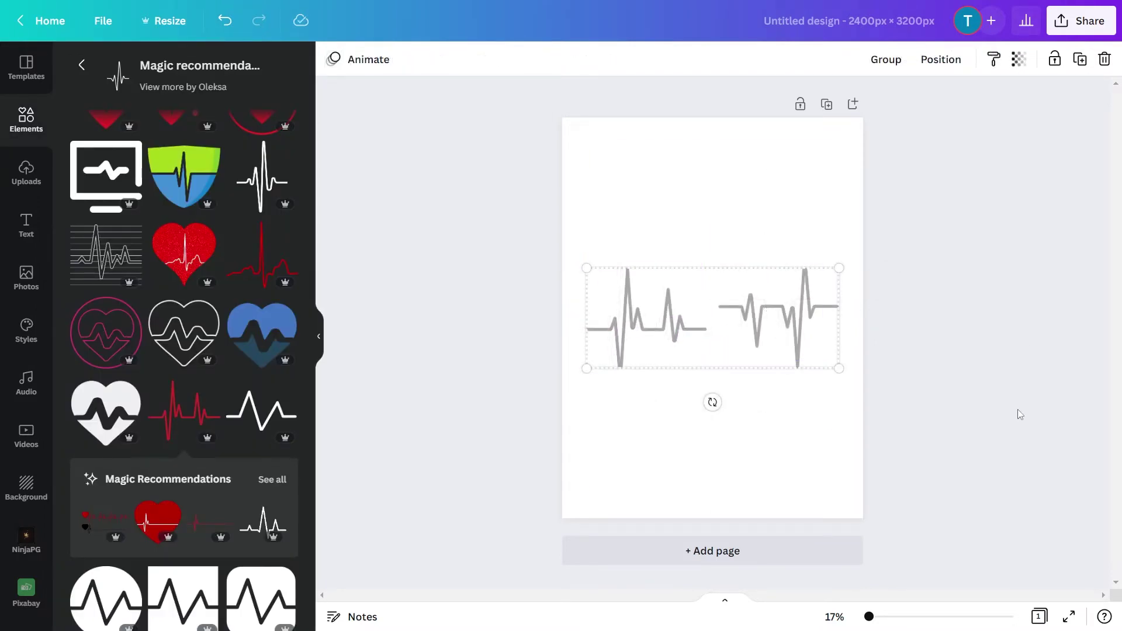
click(917, 363)
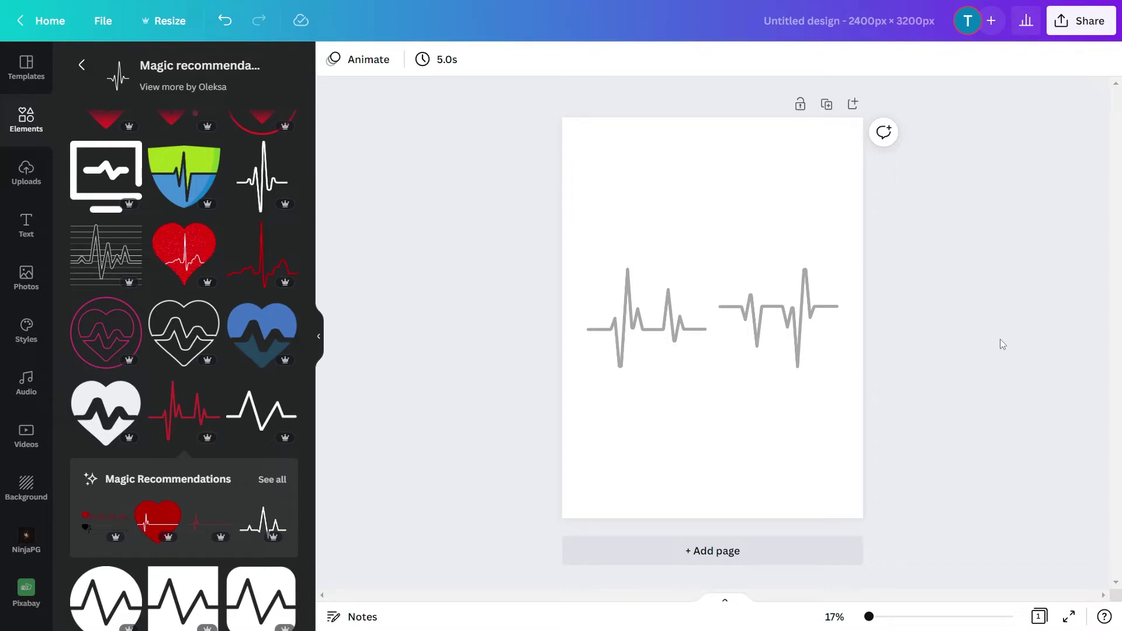
click(26, 120)
Search 'tenis' and put a small tennis ball graphic on the pulse line between the heartbeats
click(136, 69)
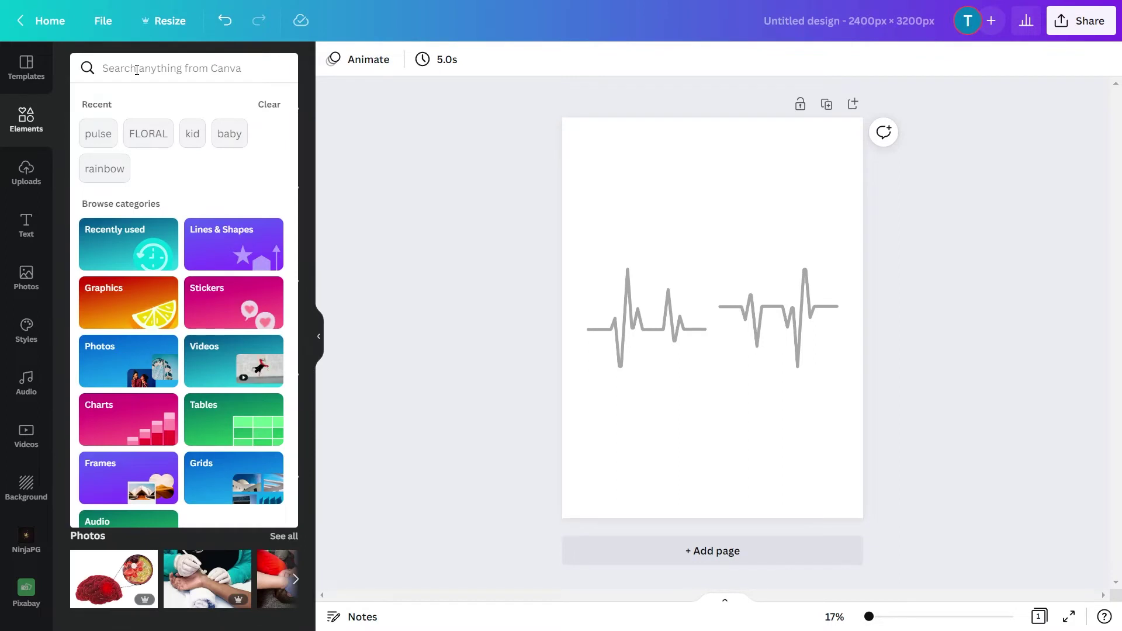
text(tenis)
key(Return)
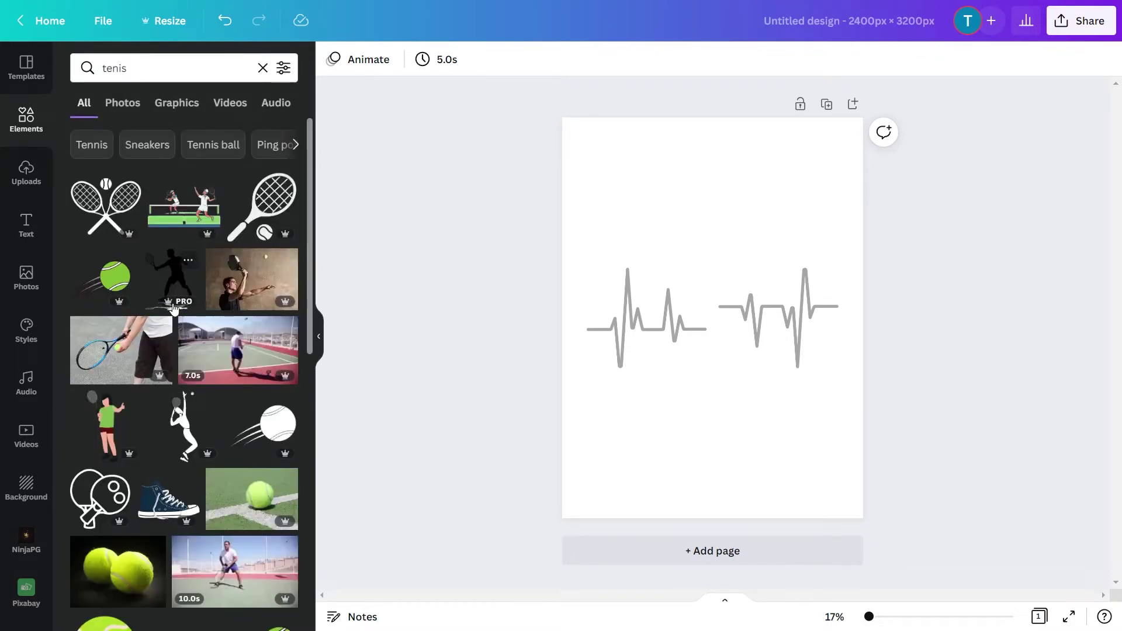
drag(242, 431, 642, 329)
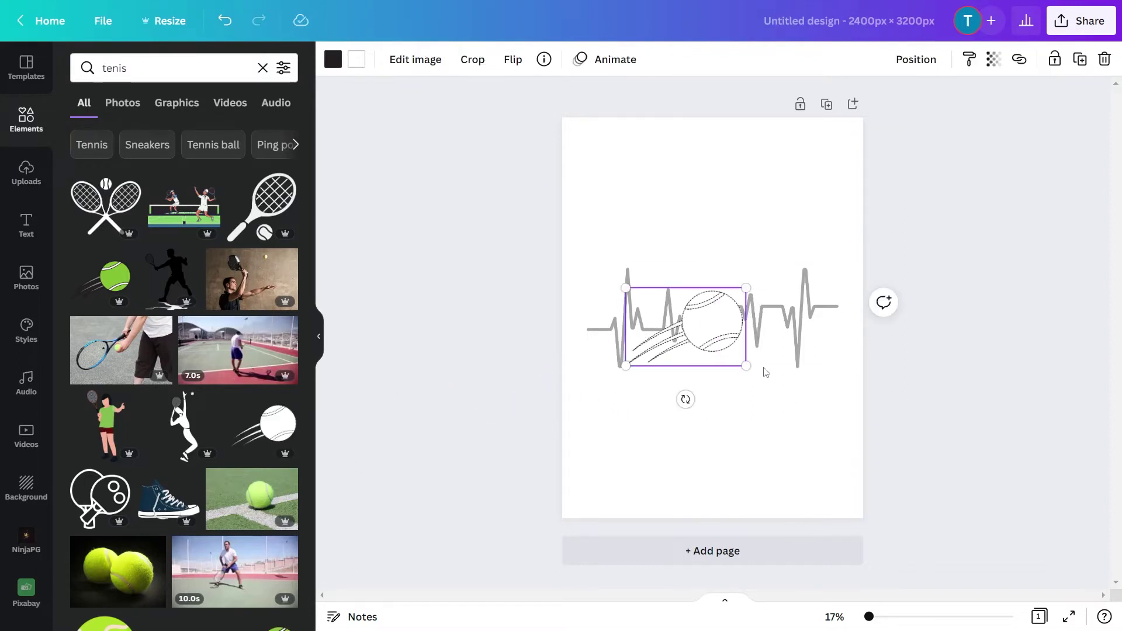
drag(745, 366, 687, 329)
key(Escape)
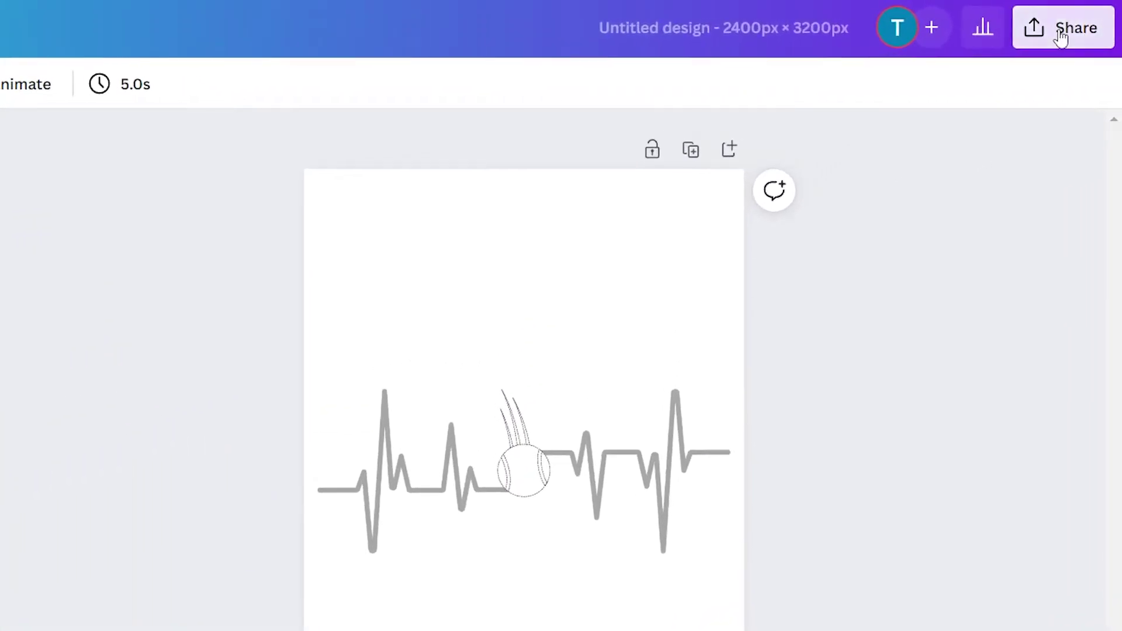
Download the design as a PNG from the Share menu
click(1061, 38)
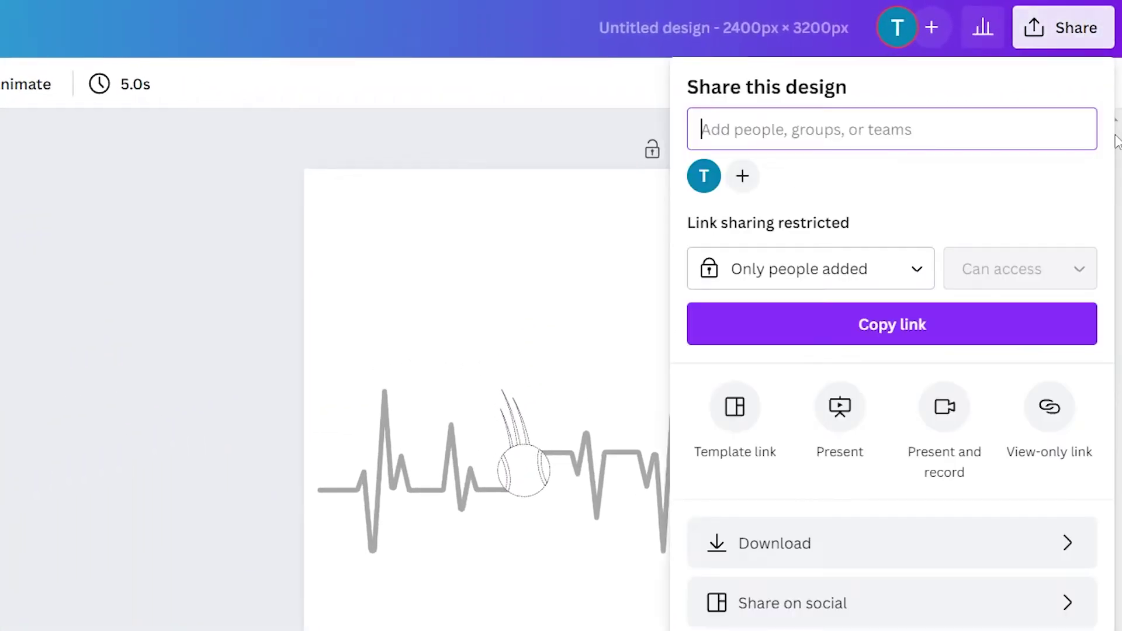
click(812, 386)
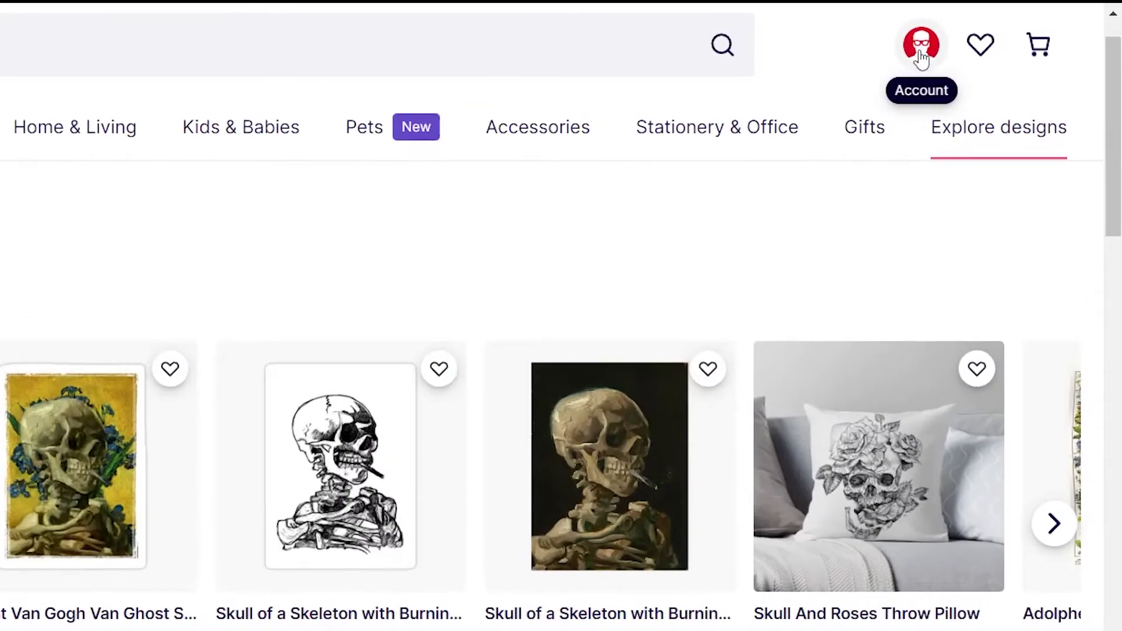
Through Sell Your Art, start a new work upload and pick Untitled design.png from Downloads
click(993, 34)
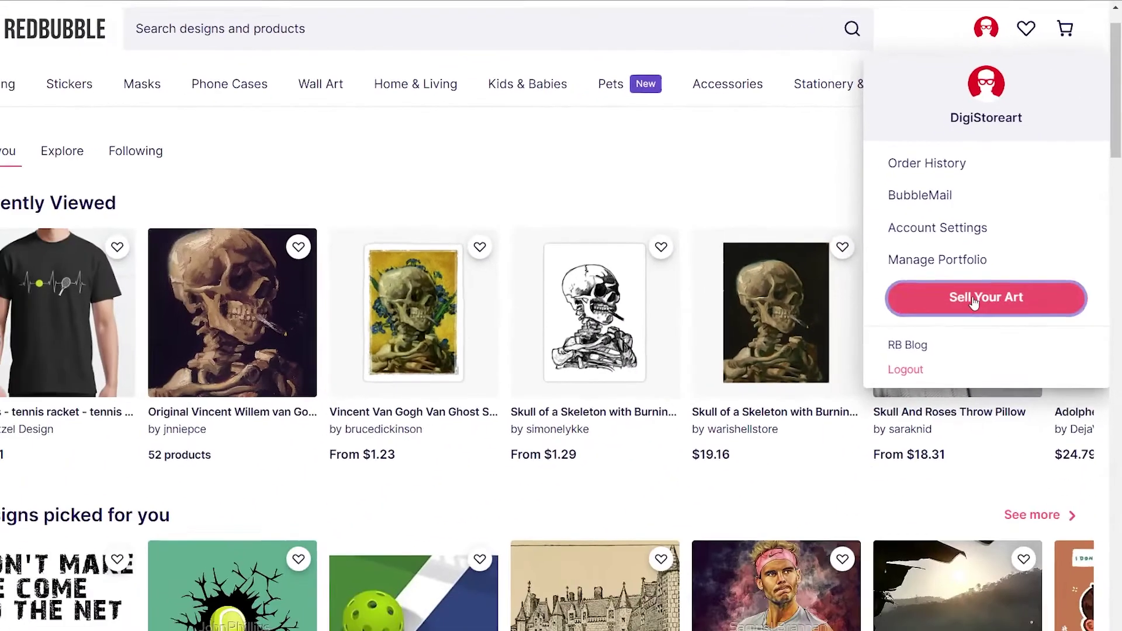
click(936, 446)
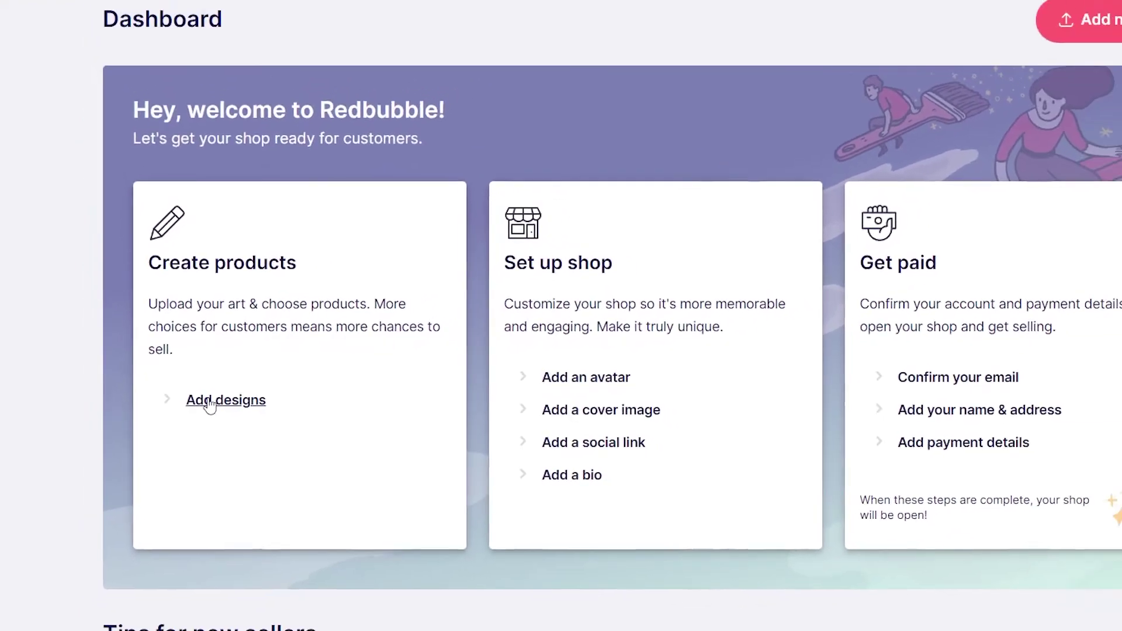
click(204, 397)
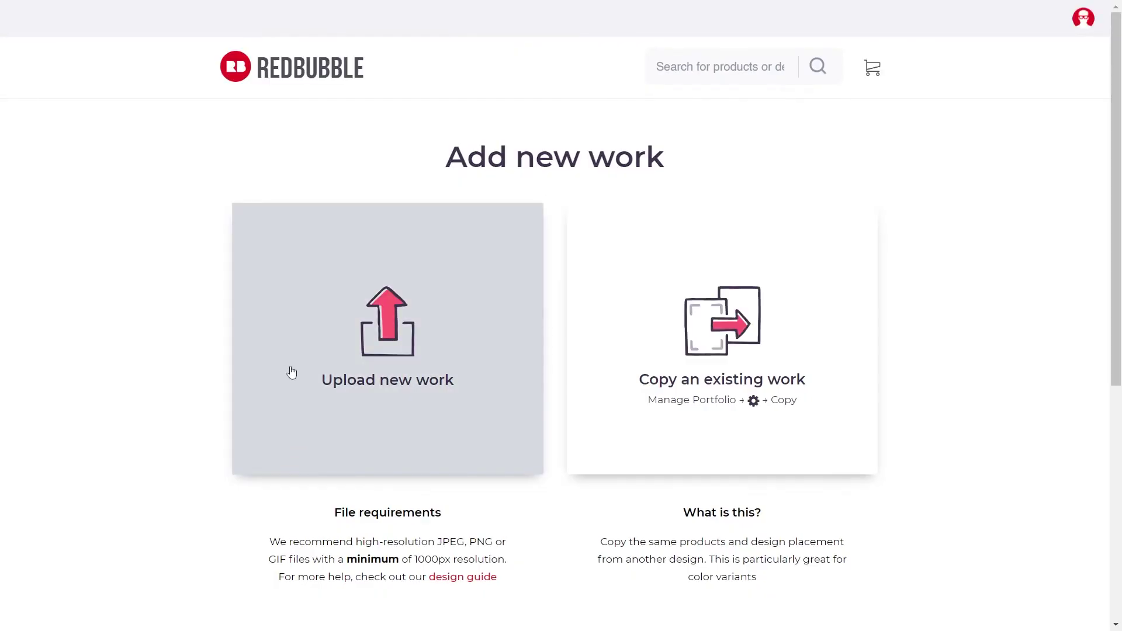
click(291, 373)
click(156, 149)
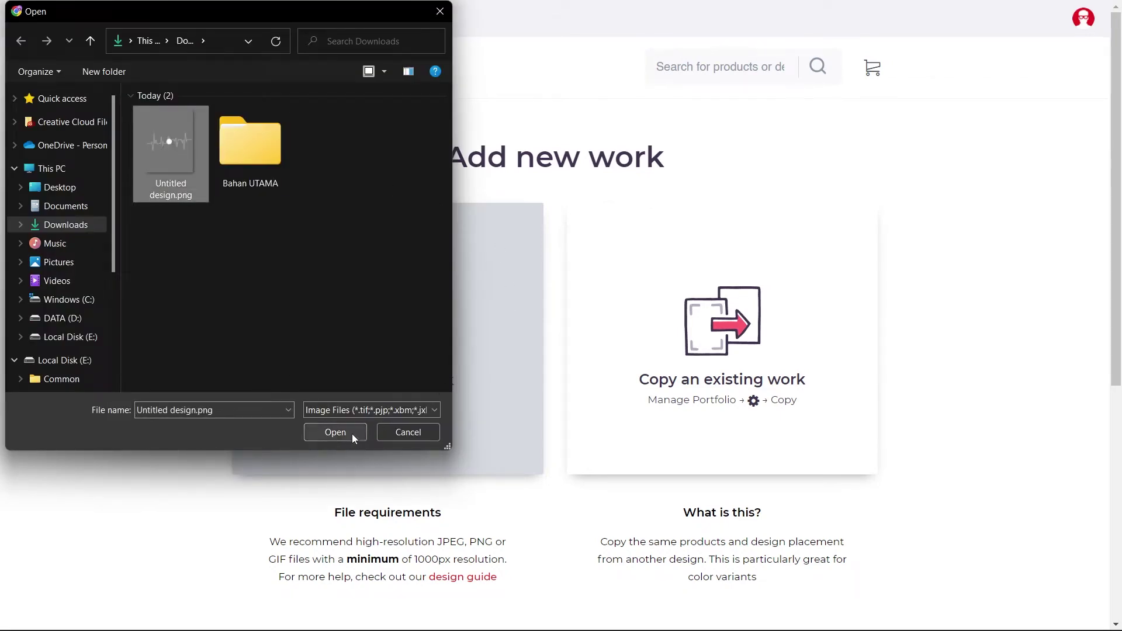
Upload the image, title it 'Tenis Range', and edit Standard Print Clothing placement
click(335, 433)
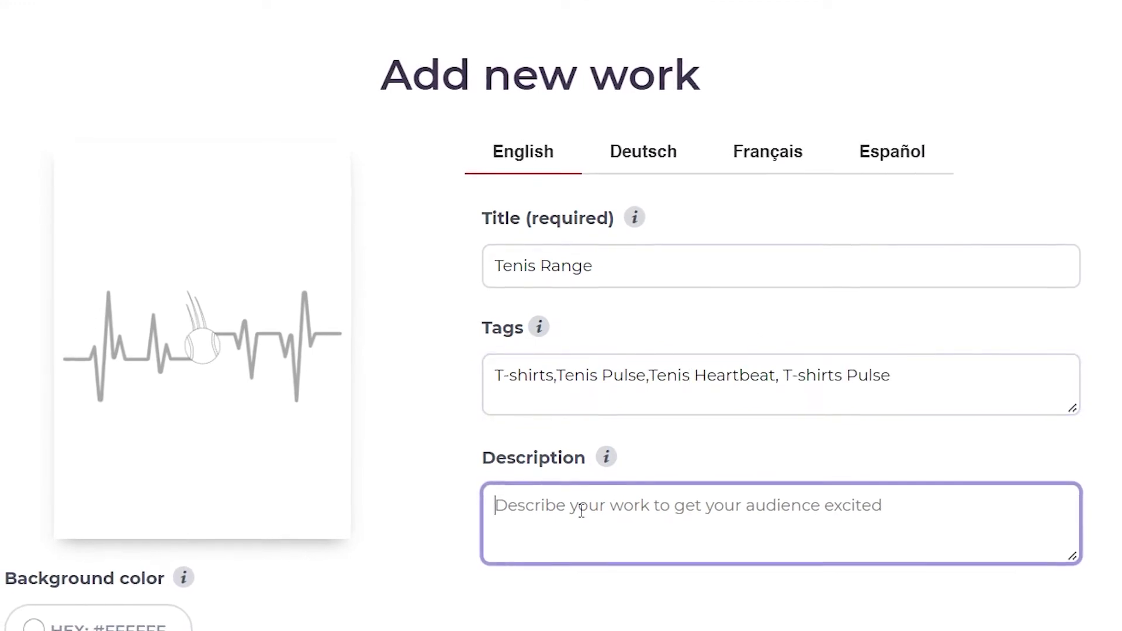
text(T)
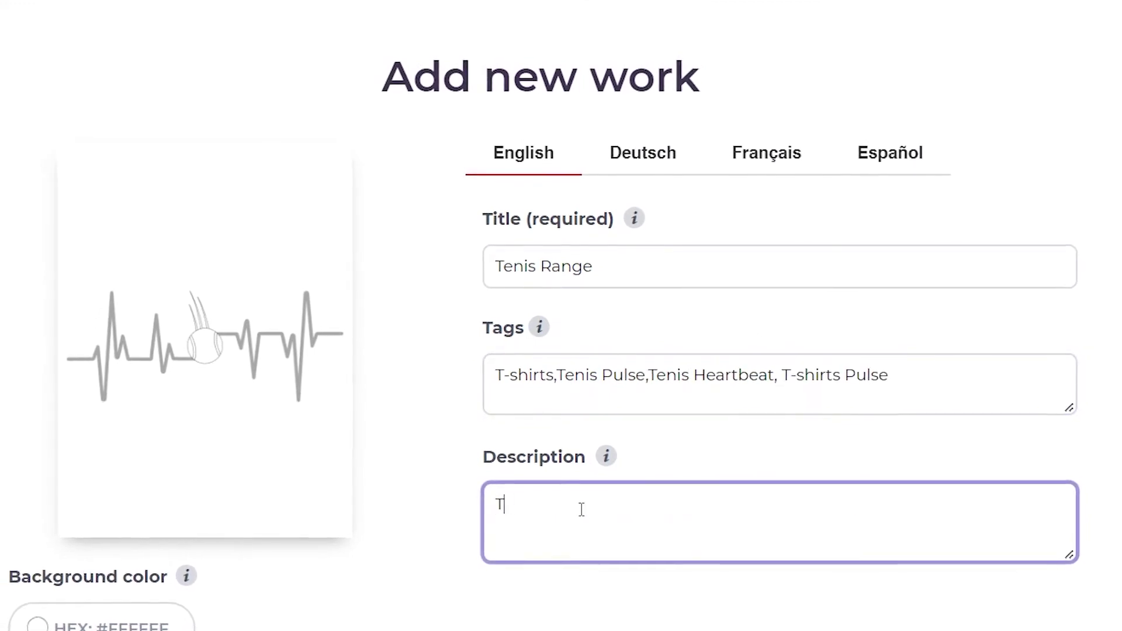
text(enis Ran)
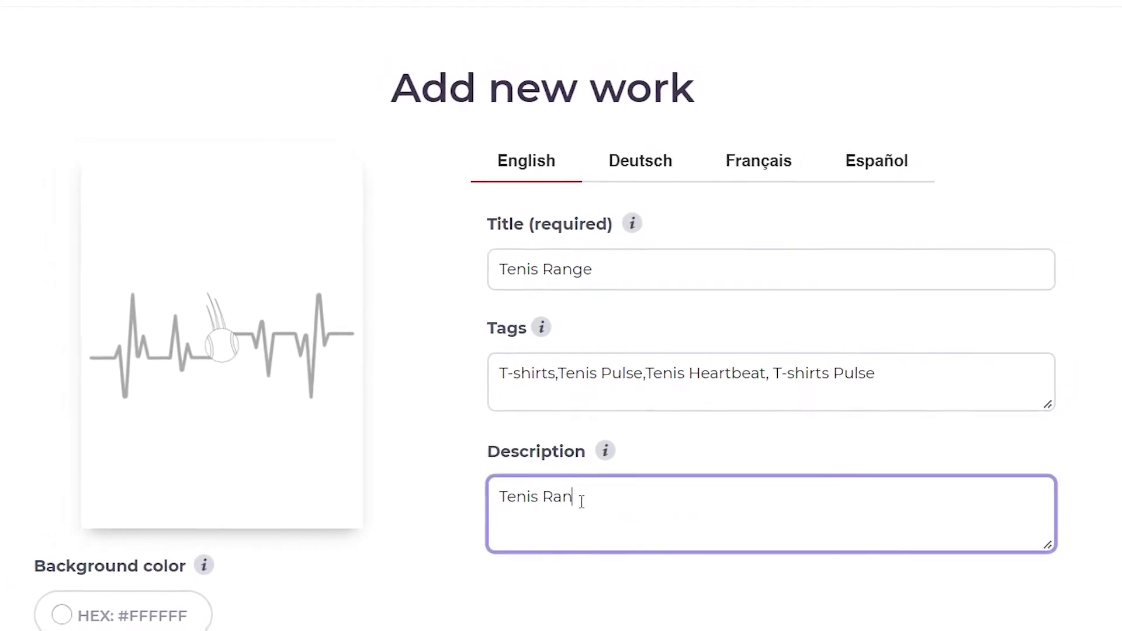
text(ge)
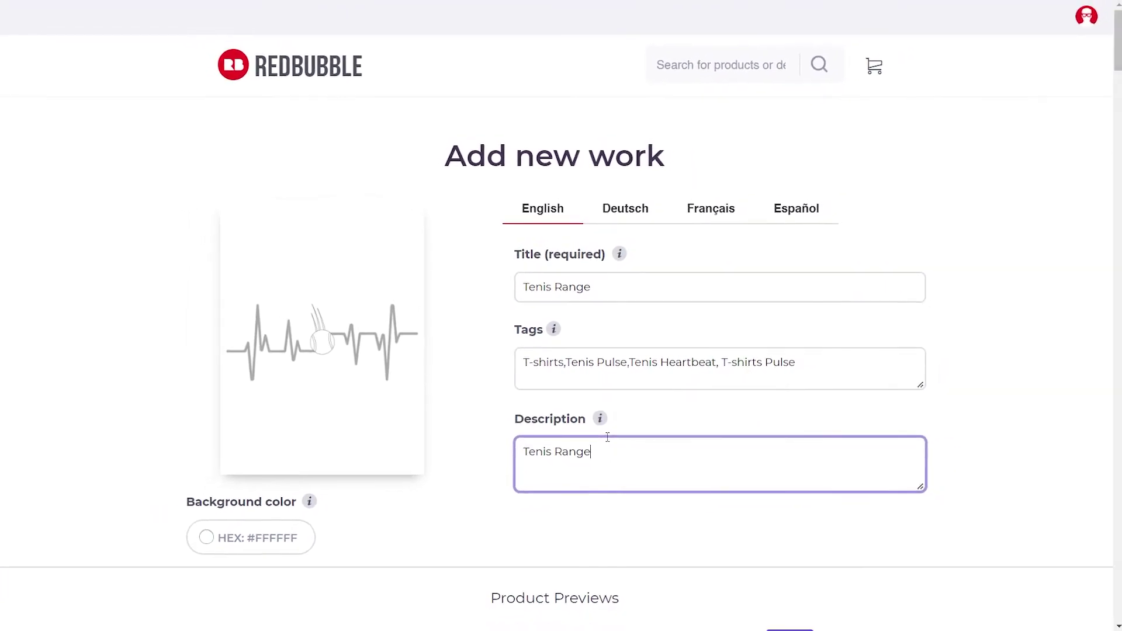
scroll(607, 437, down, 2)
scroll(608, 442, down, 5)
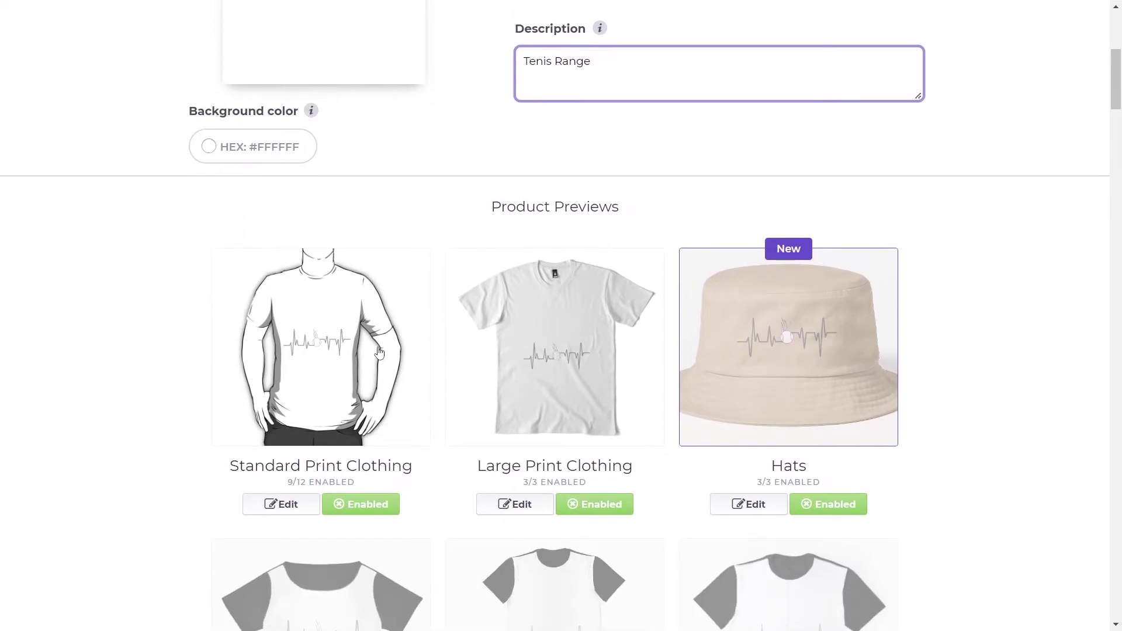
click(338, 338)
scroll(499, 412, down, 4)
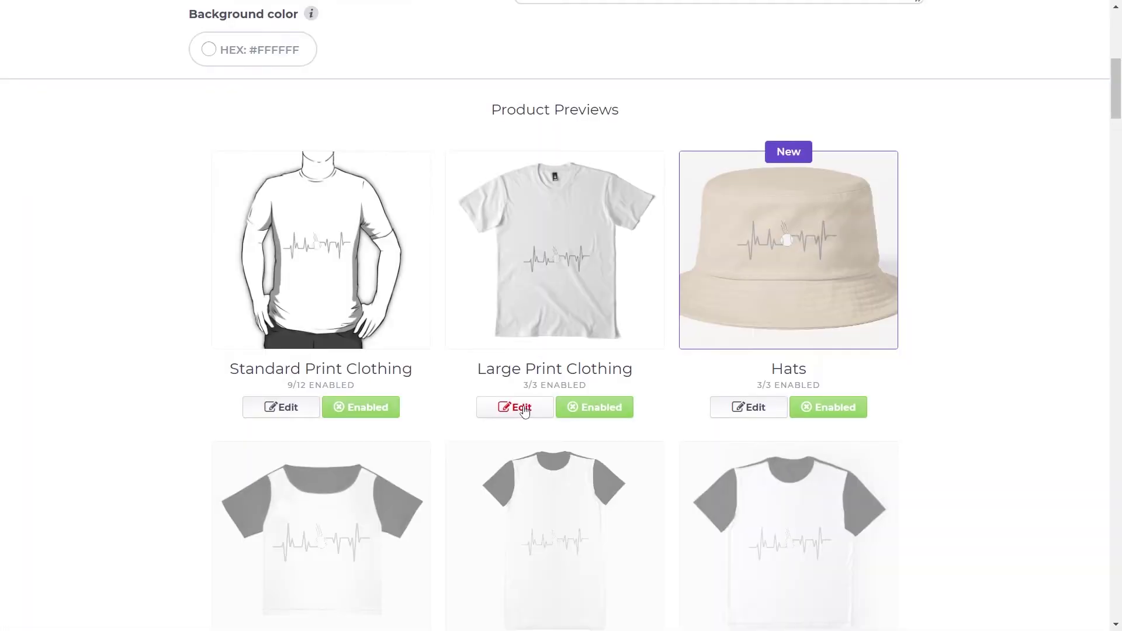
Edit placement for Large Print Clothing and then Hats
click(523, 354)
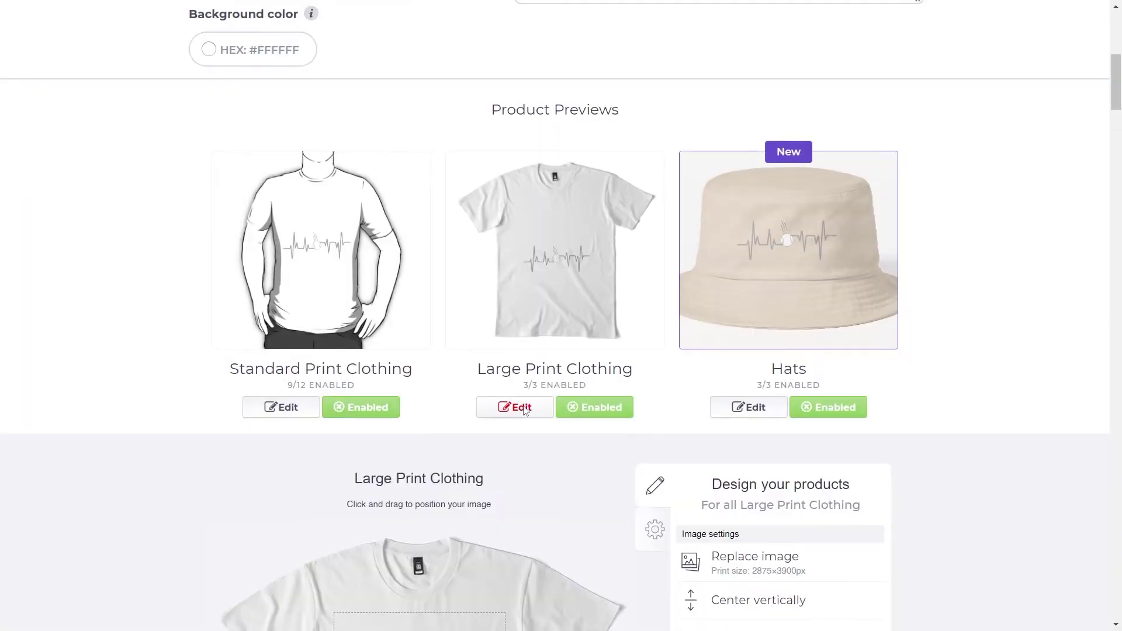
scroll(696, 369, down, 6)
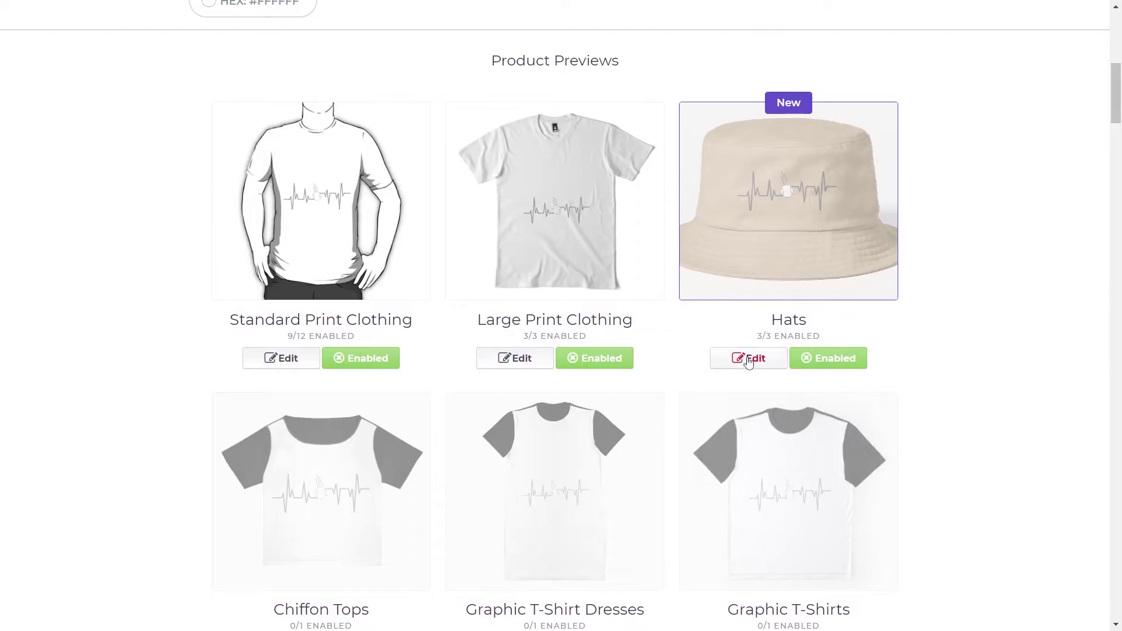
click(749, 359)
scroll(904, 293, down, 4)
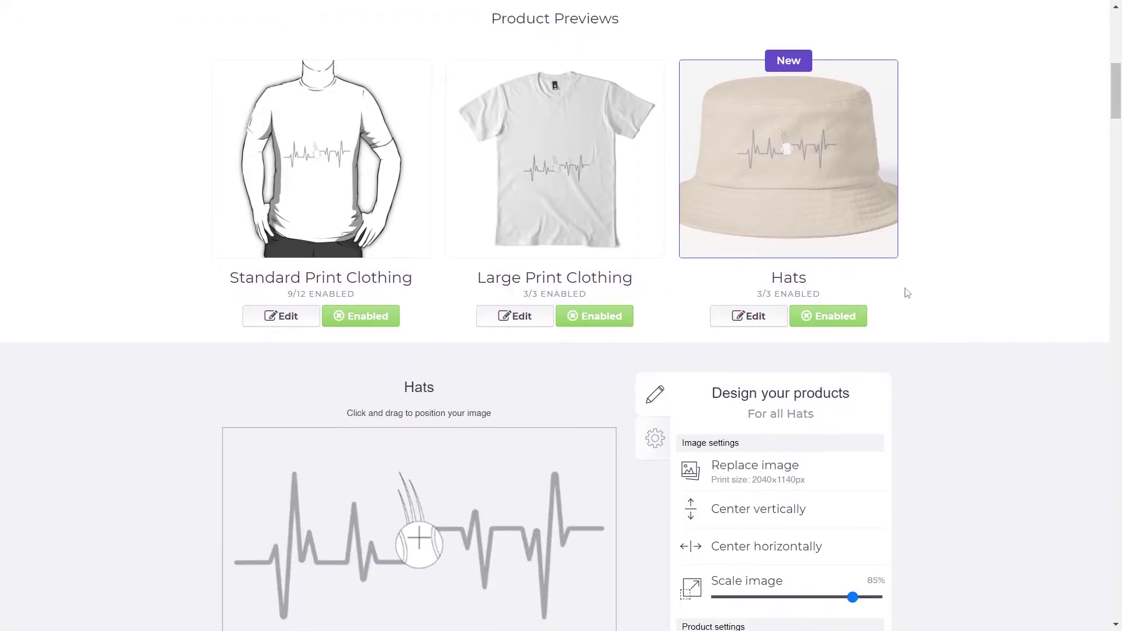
Scale the hat design to 72%, centre it both ways, and save
drag(854, 397, 833, 397)
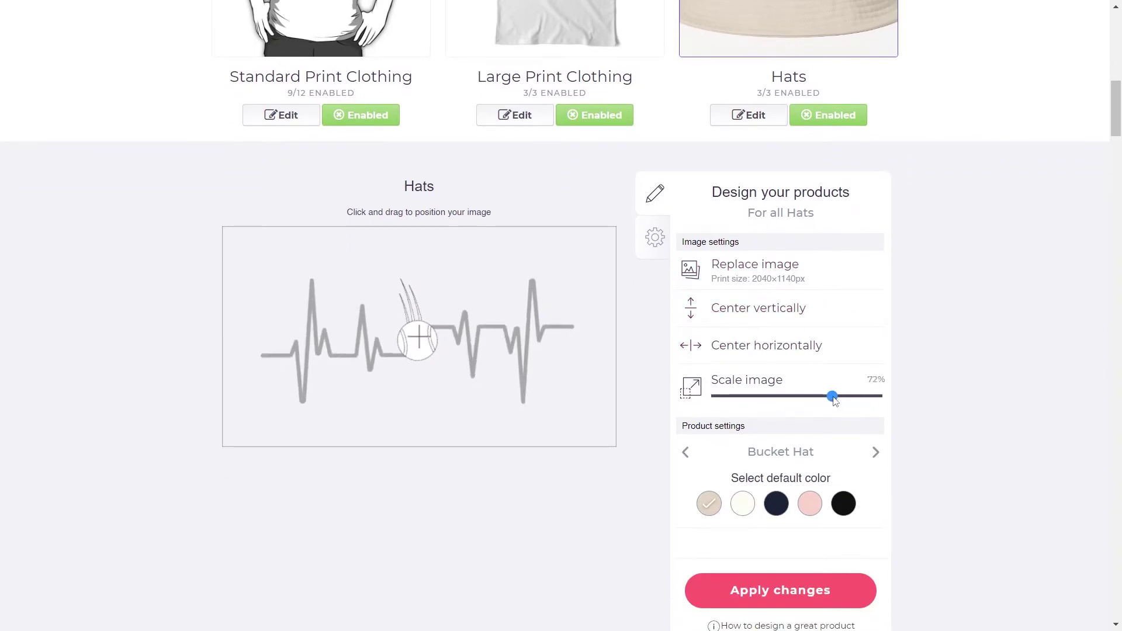
click(772, 308)
click(771, 344)
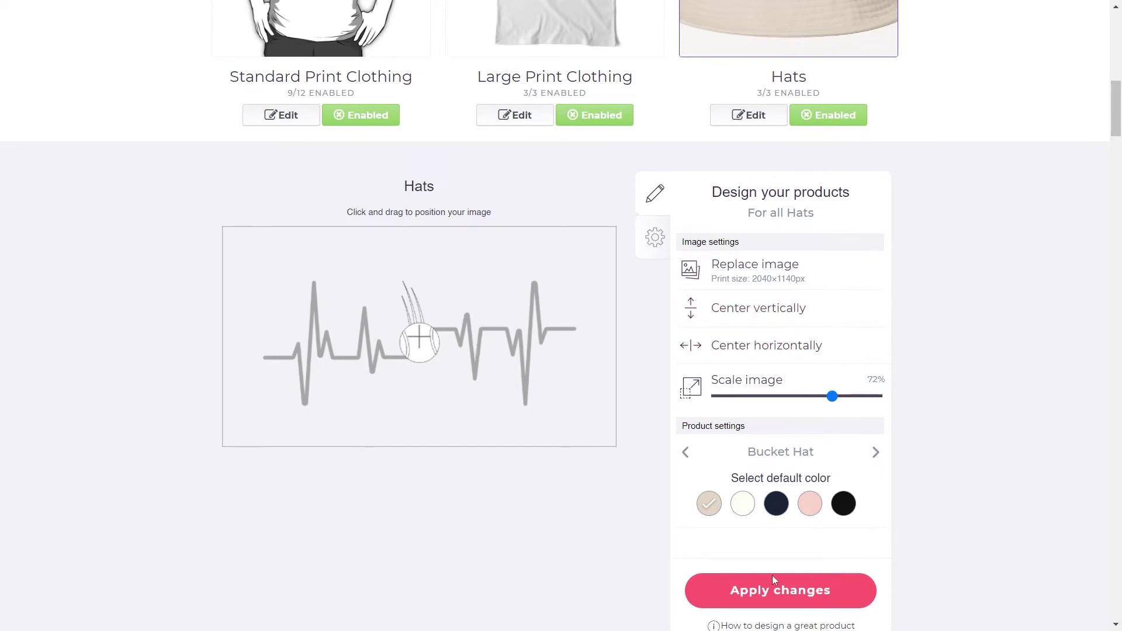
scroll(772, 576, down, 2)
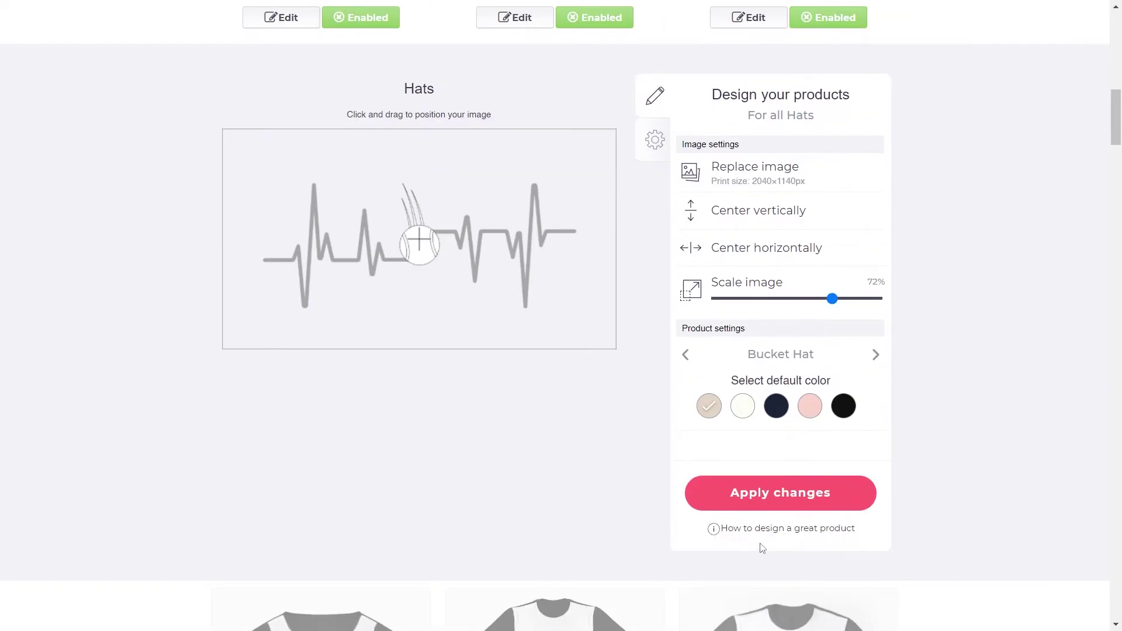
click(763, 494)
Enable the design on Desk Mats and Mouse Pads
scroll(633, 372, down, 3)
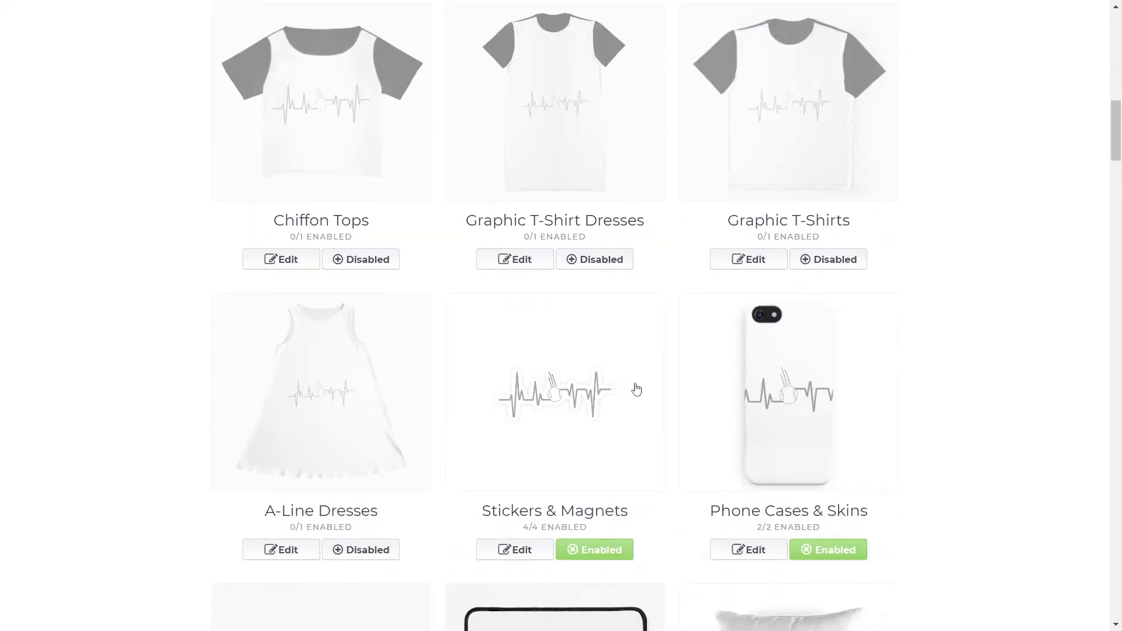
scroll(634, 389, down, 4)
scroll(607, 380, down, 2)
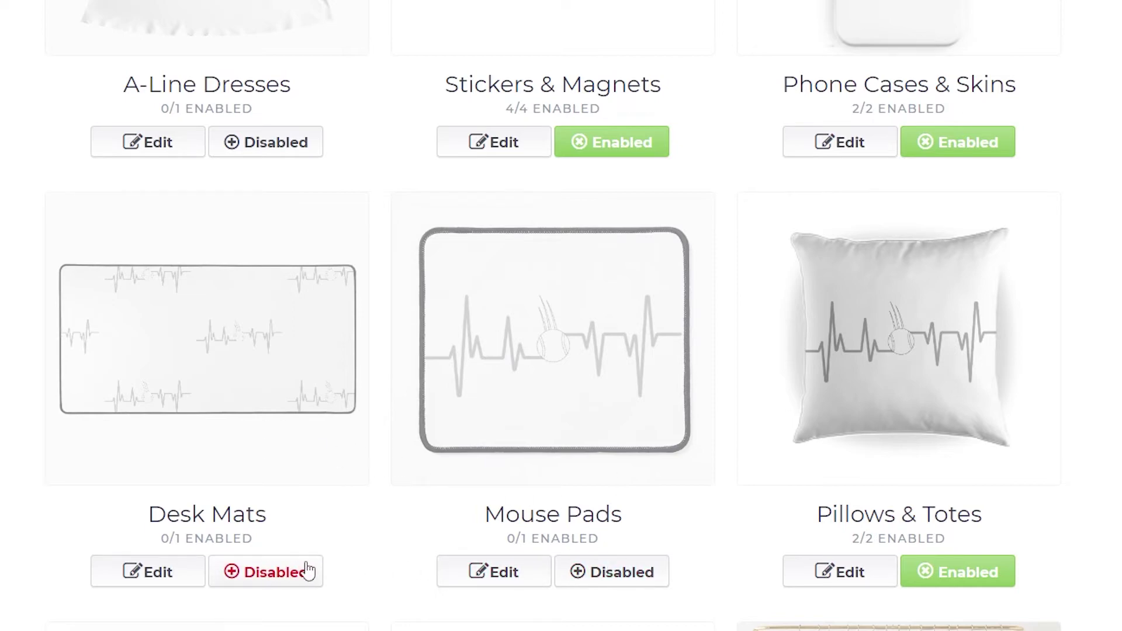
click(270, 573)
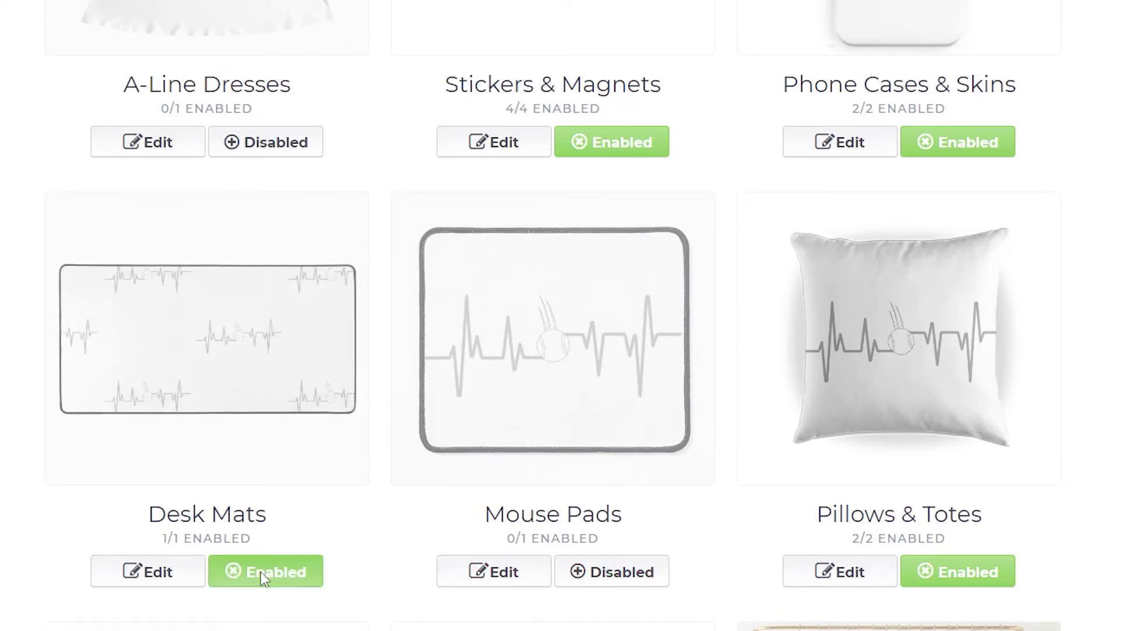
click(622, 573)
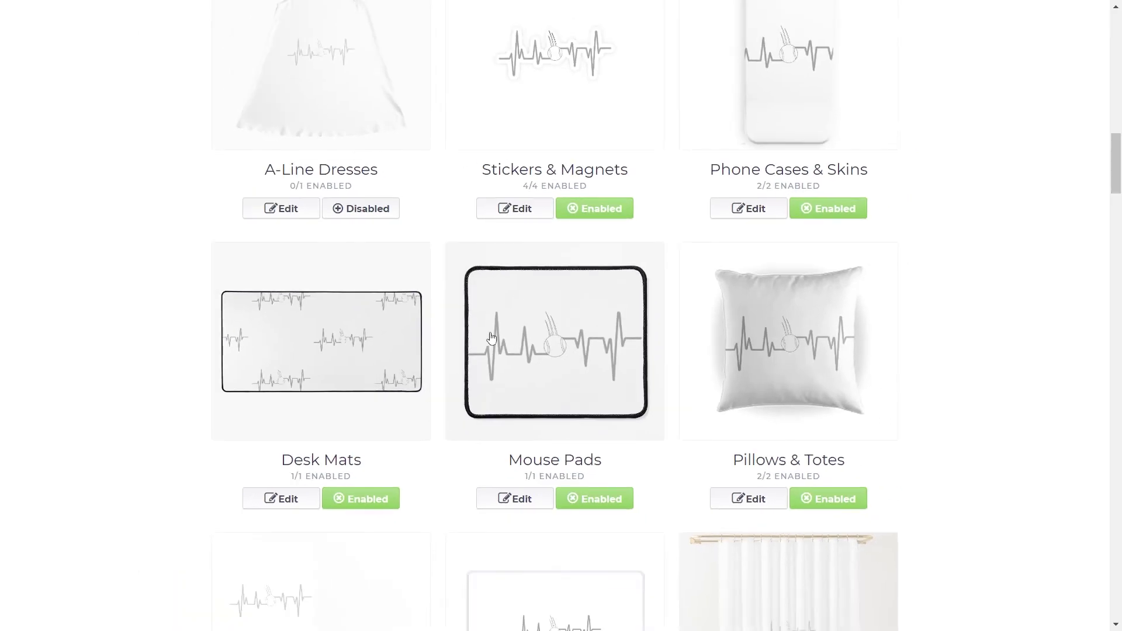
Enable the design on Duffle Bags and Backpacks
scroll(549, 354, down, 5)
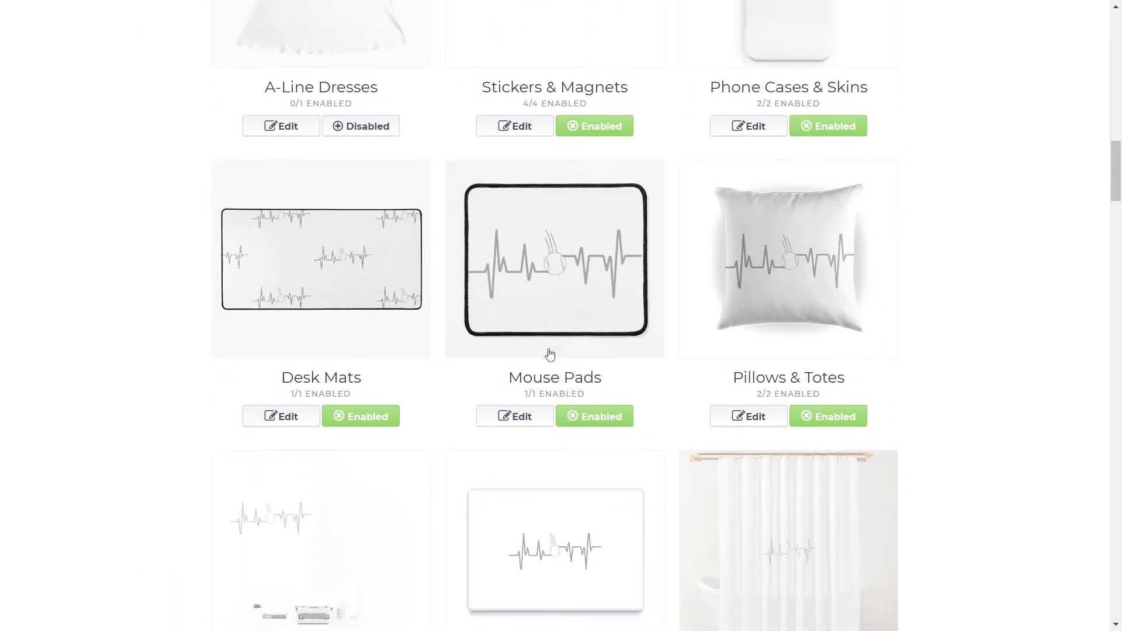
scroll(756, 333, down, 15)
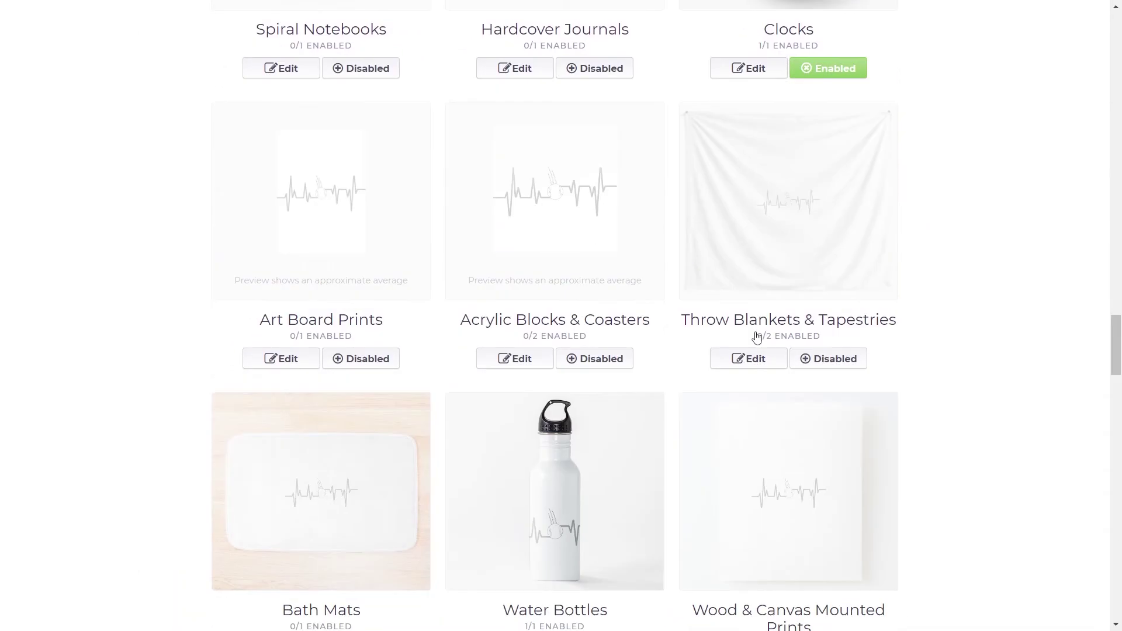
scroll(757, 338, down, 4)
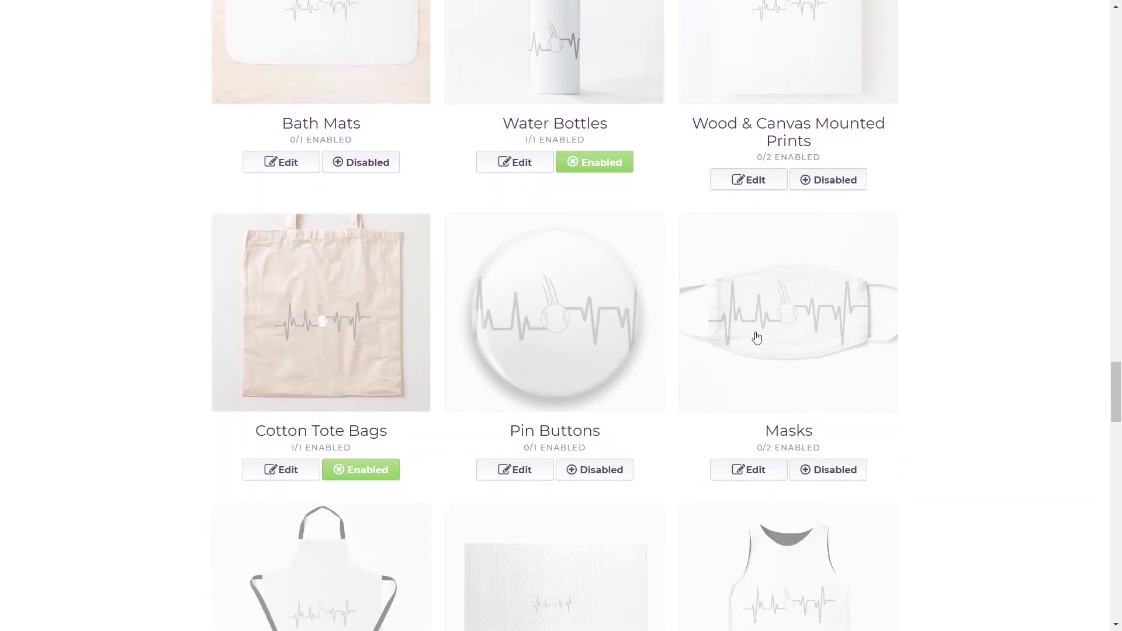
scroll(756, 338, down, 2)
scroll(756, 336, down, 10)
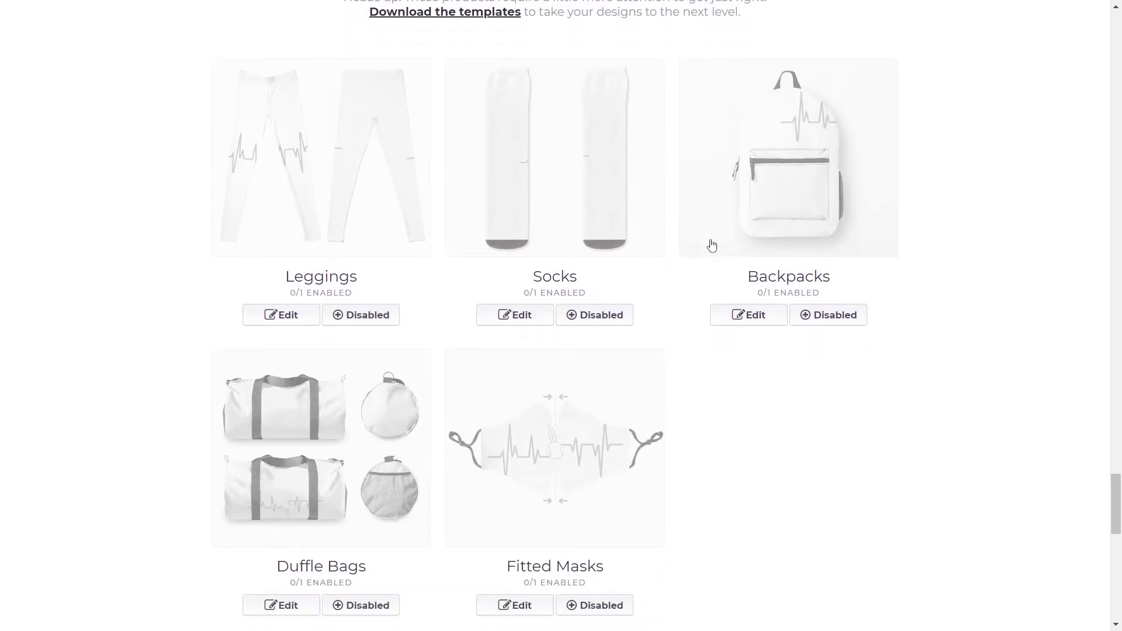
click(366, 606)
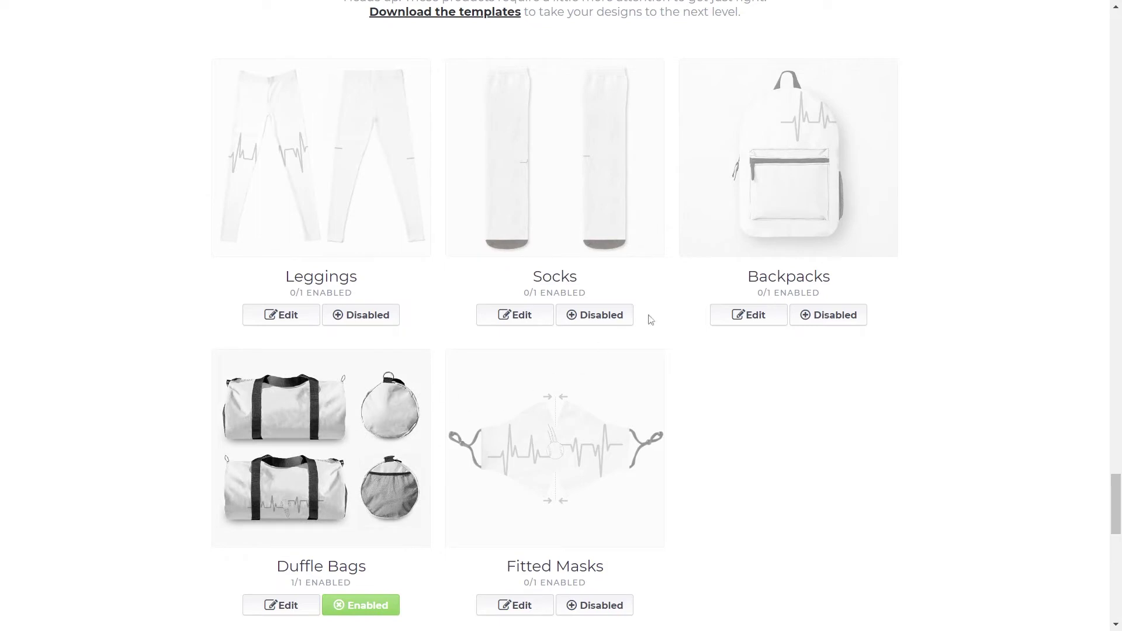
click(827, 314)
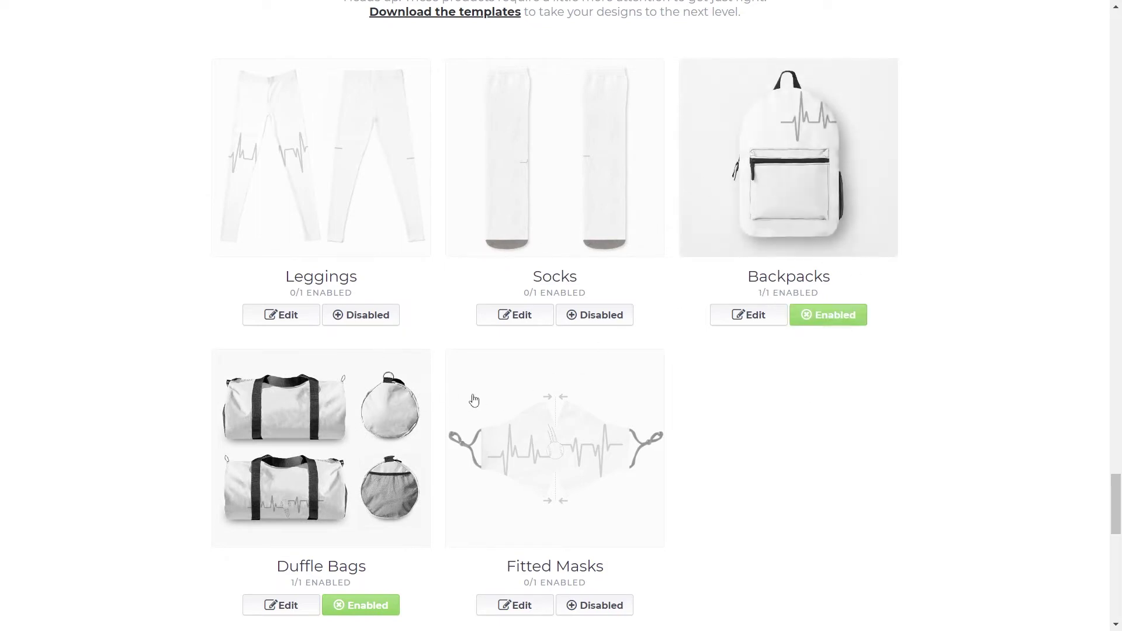
Mark the work as not mature, set its medium to Digital Art, and save it
scroll(465, 403, down, 5)
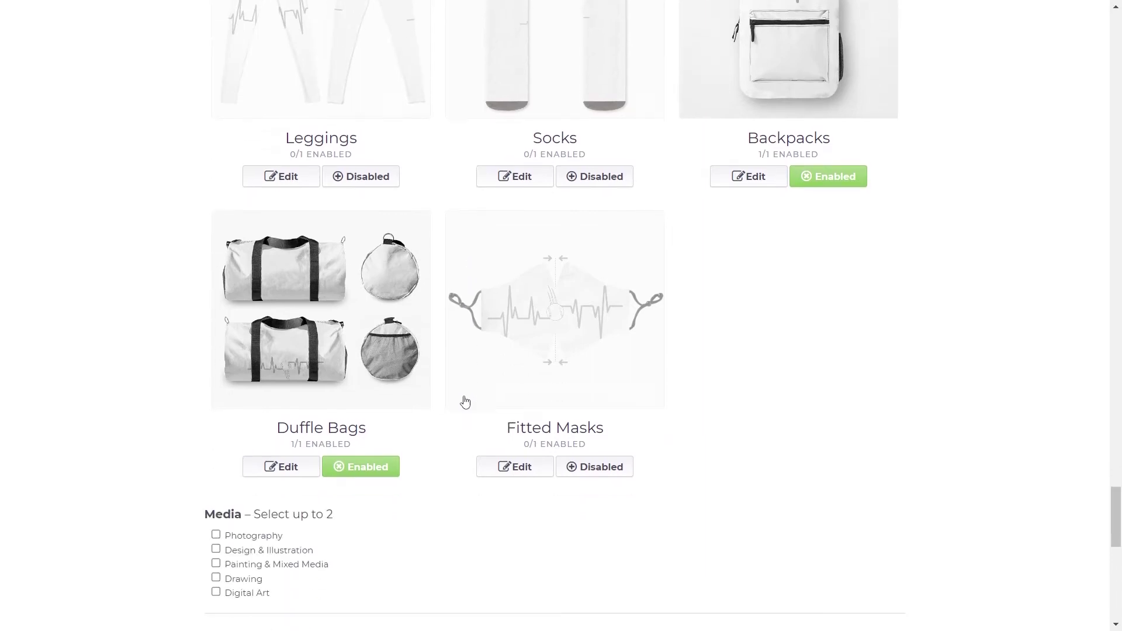
scroll(466, 401, down, 3)
click(483, 359)
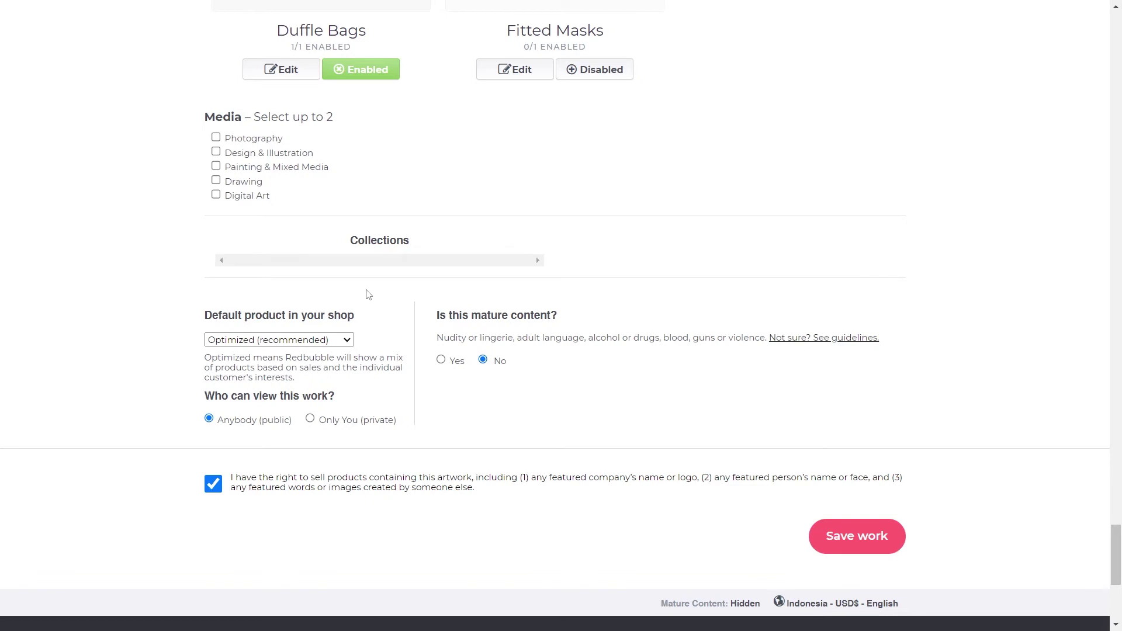
click(215, 195)
click(857, 536)
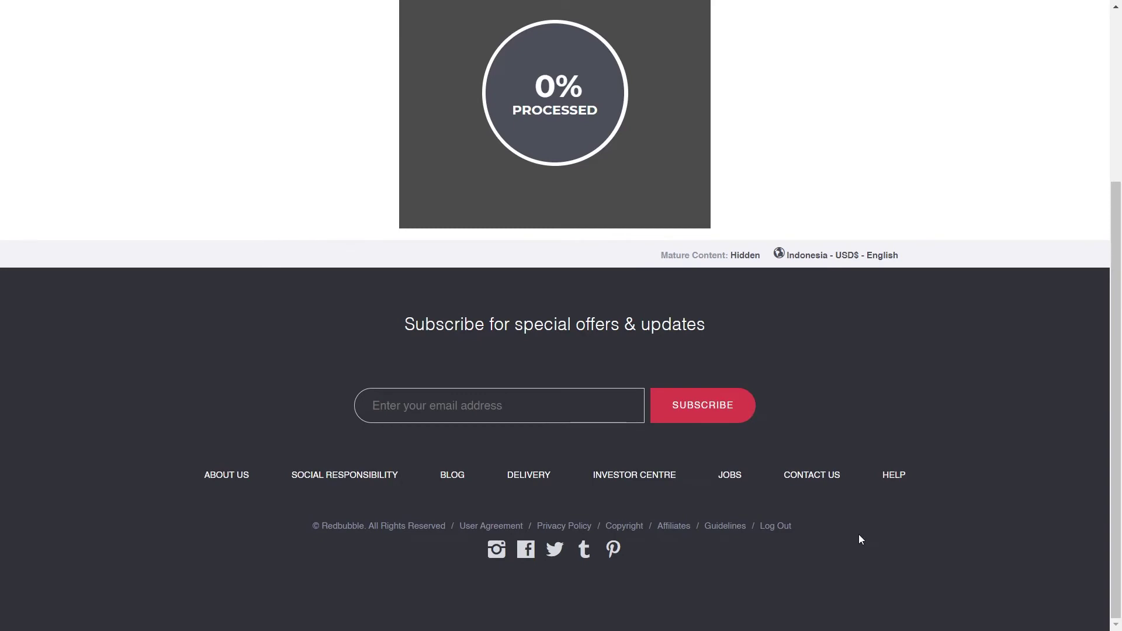
scroll(598, 423, up, 3)
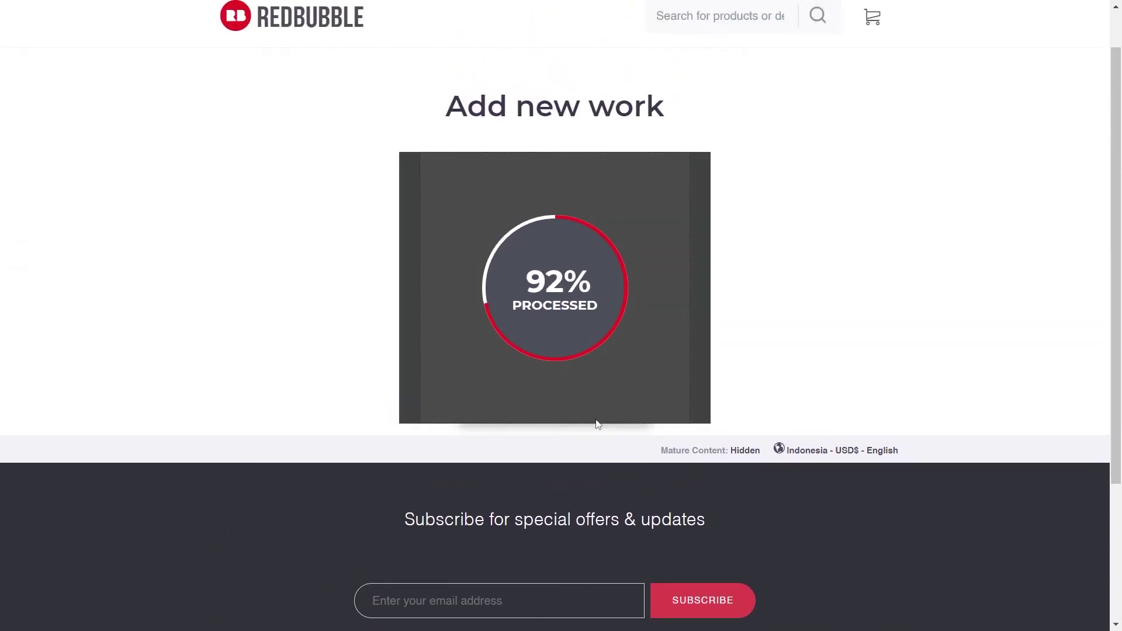
scroll(599, 422, up, 1)
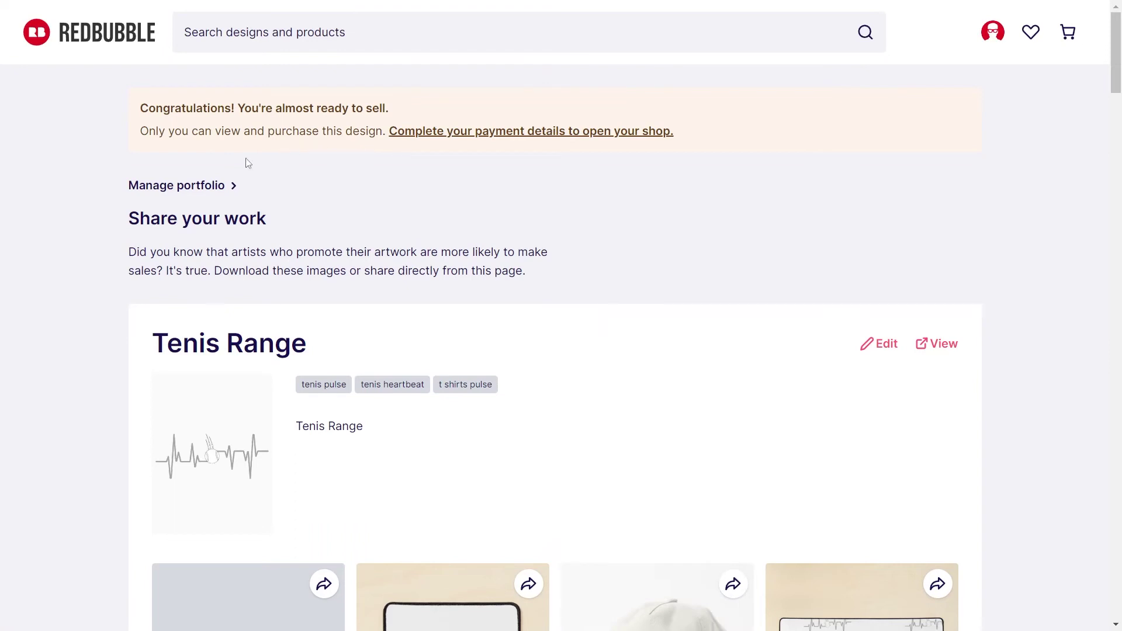
Scroll down the Tenis Range share page to review the product mockups
scroll(583, 138, down, 3)
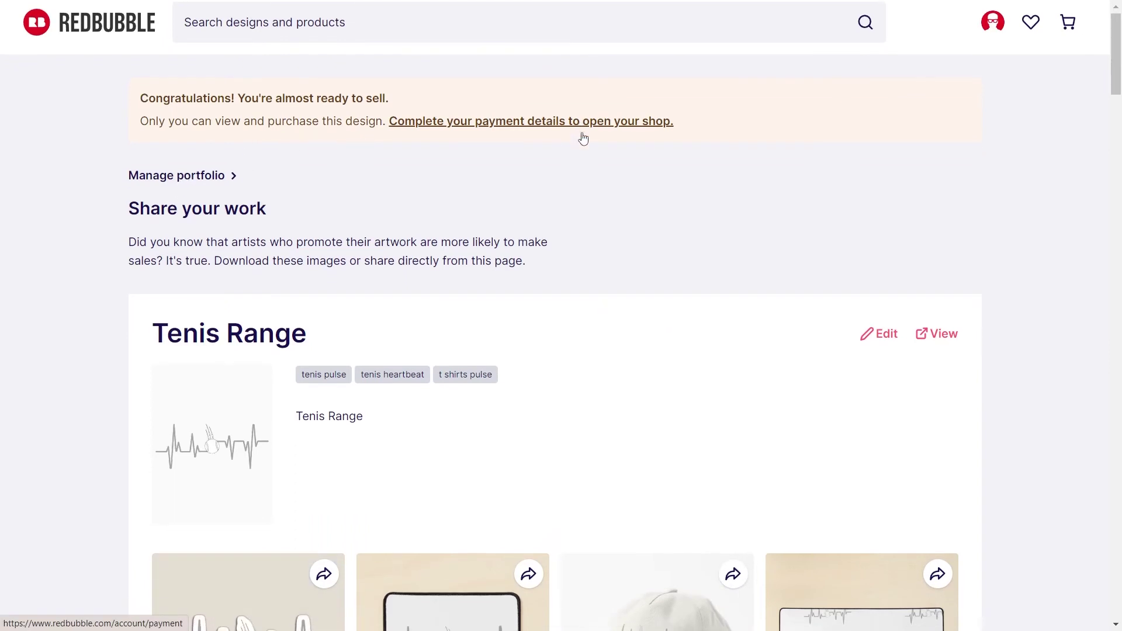
scroll(583, 138, down, 1)
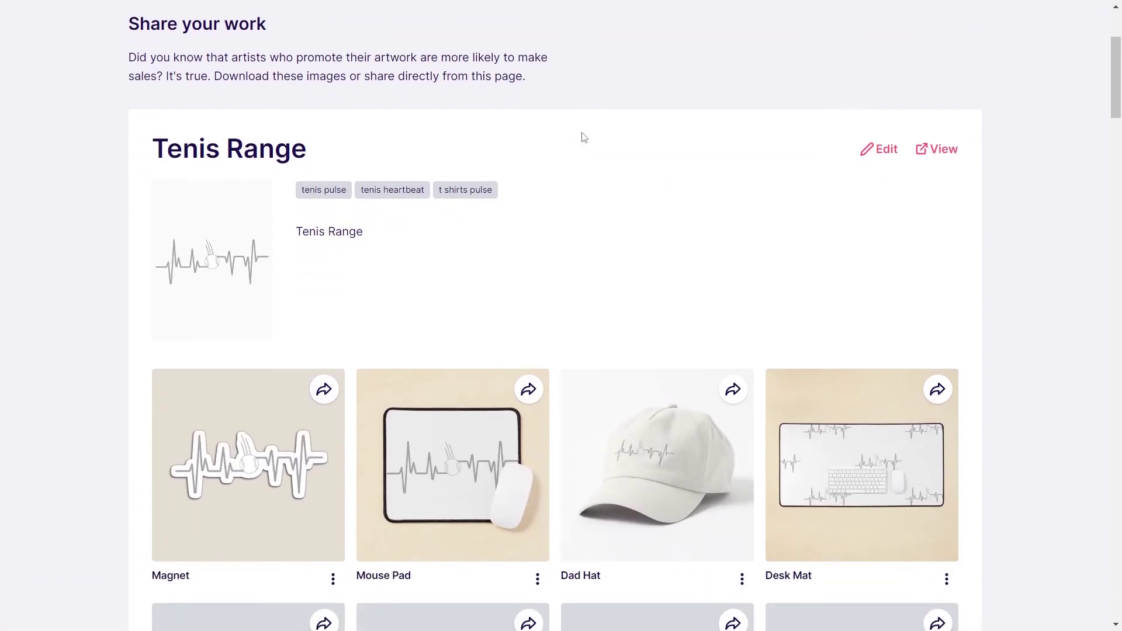
scroll(583, 138, down, 1)
scroll(478, 226, down, 4)
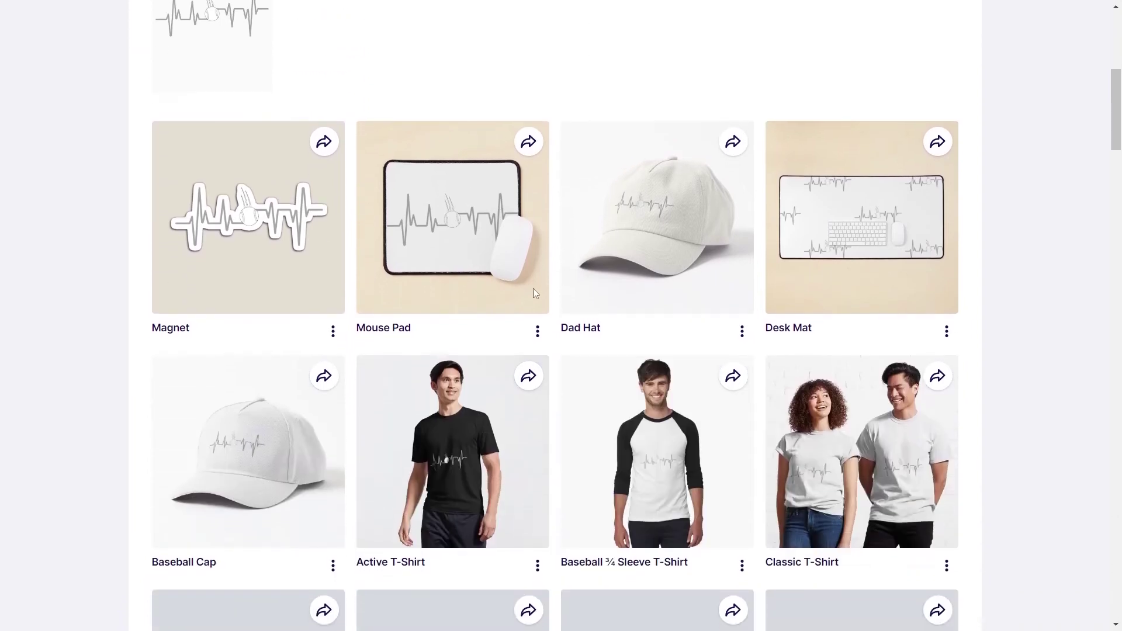
scroll(534, 289, down, 8)
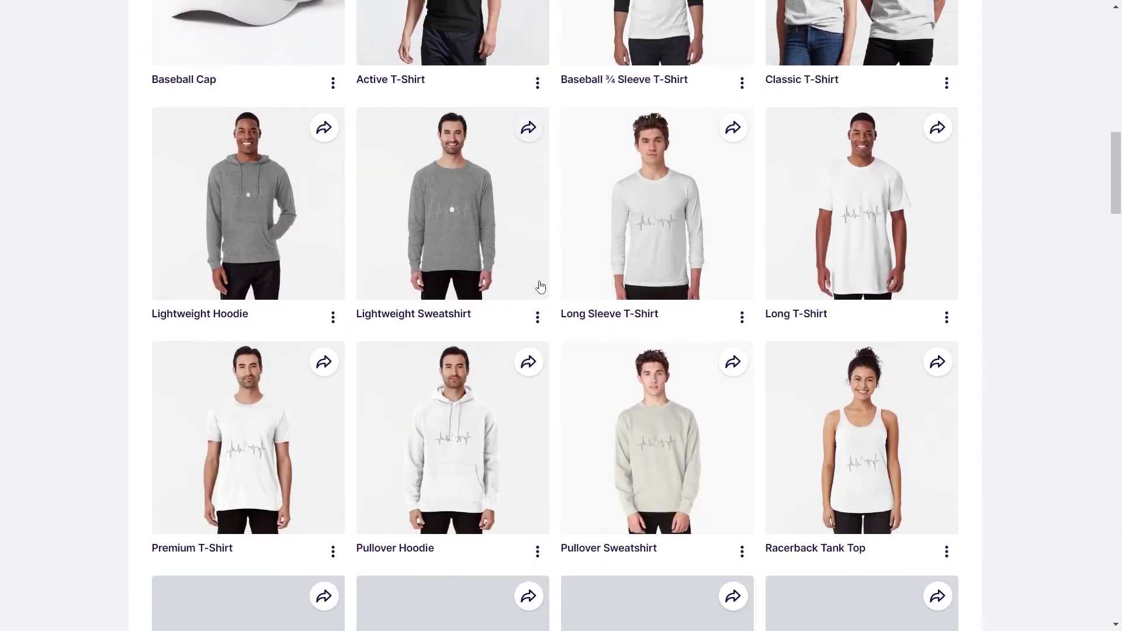
scroll(540, 286, down, 3)
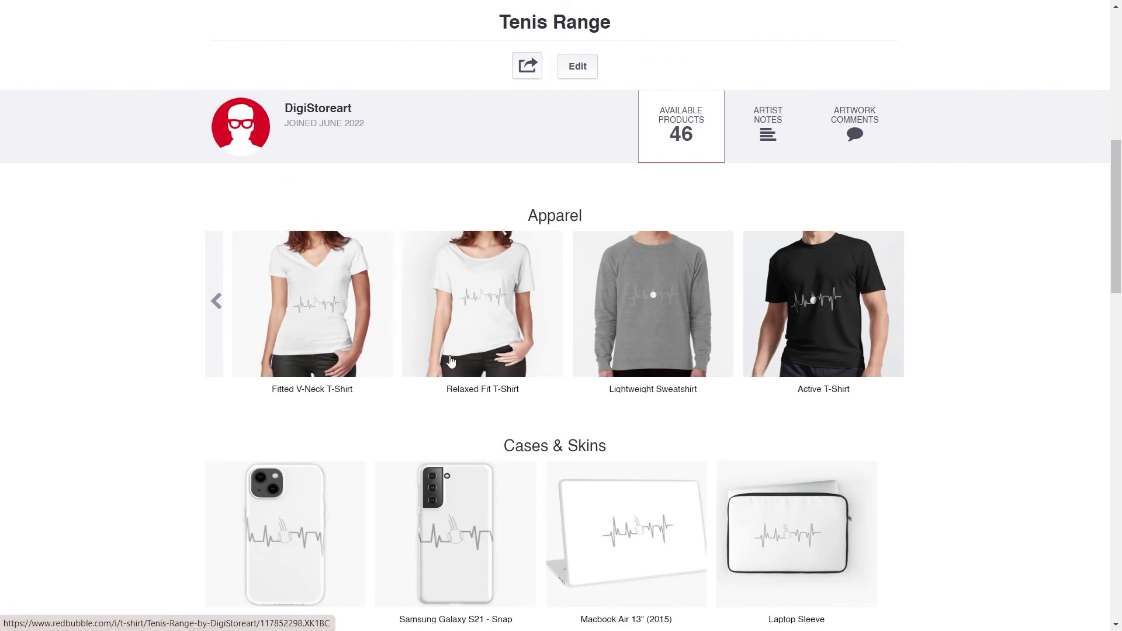
Preview the Relaxed Fit T-Shirt in Charcoal Heather and Heather Grey
click(212, 314)
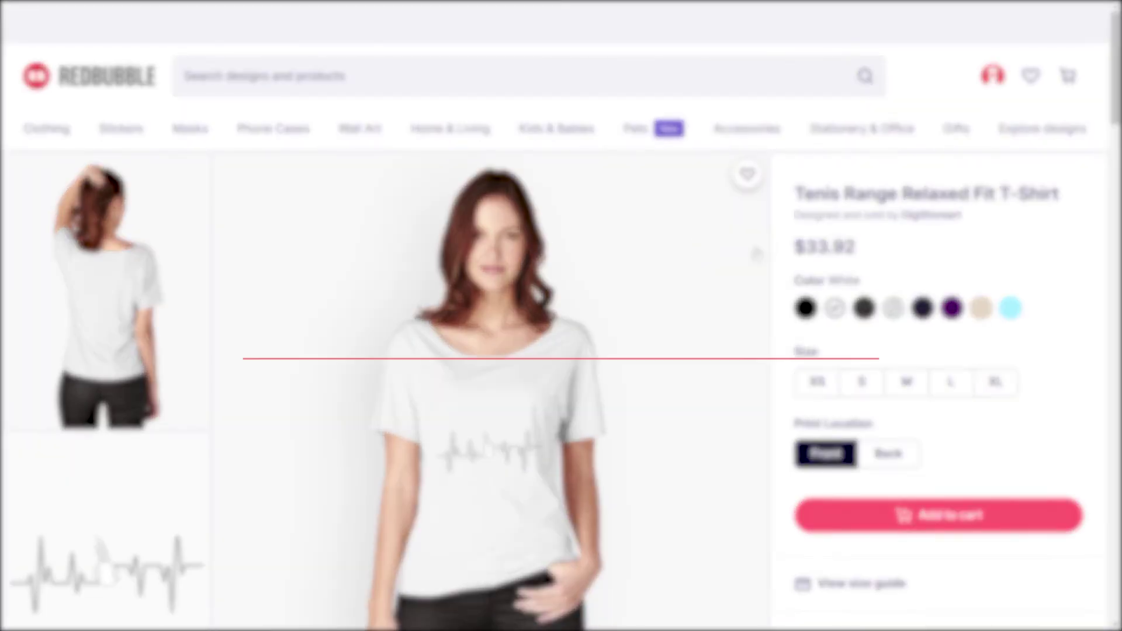
scroll(606, 246, down, 2)
scroll(411, 369, down, 1)
scroll(411, 368, up, 1)
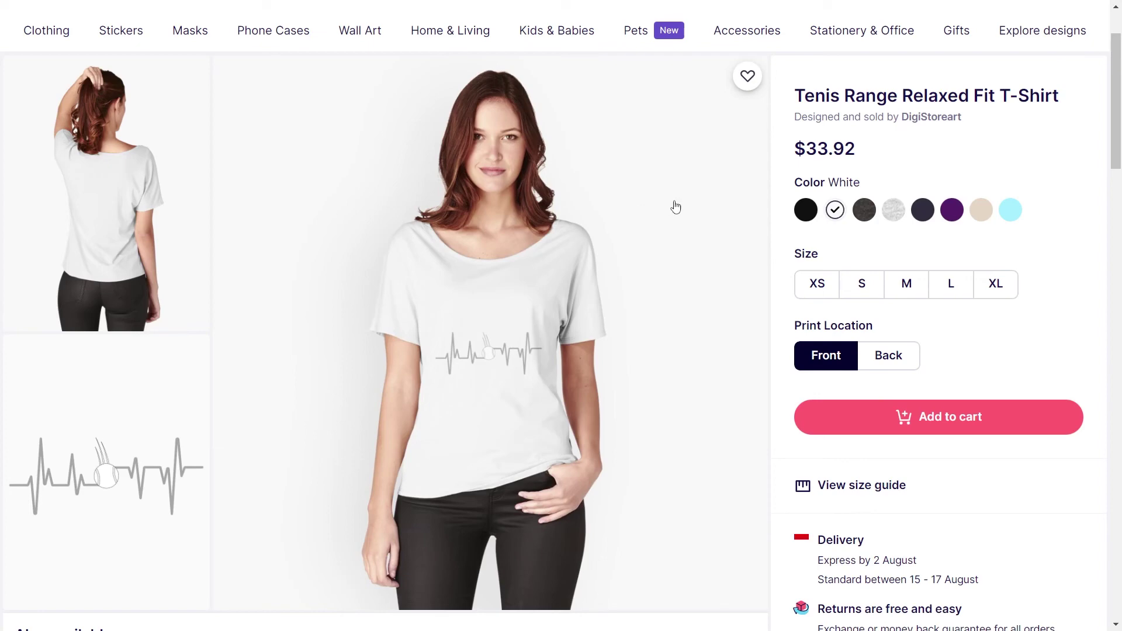
click(865, 209)
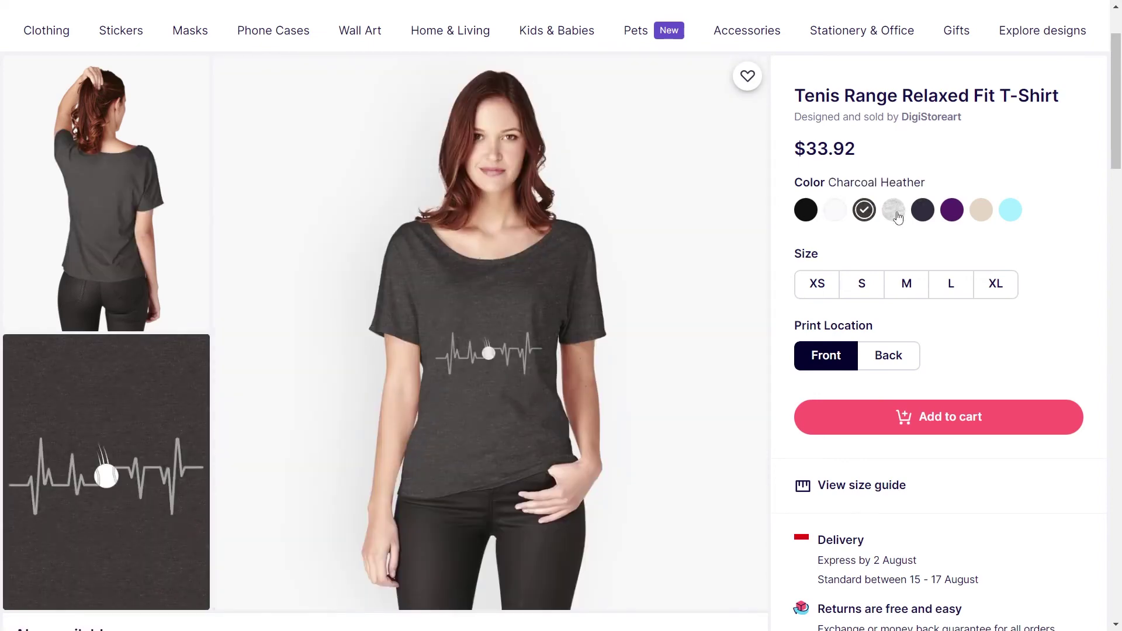
click(897, 216)
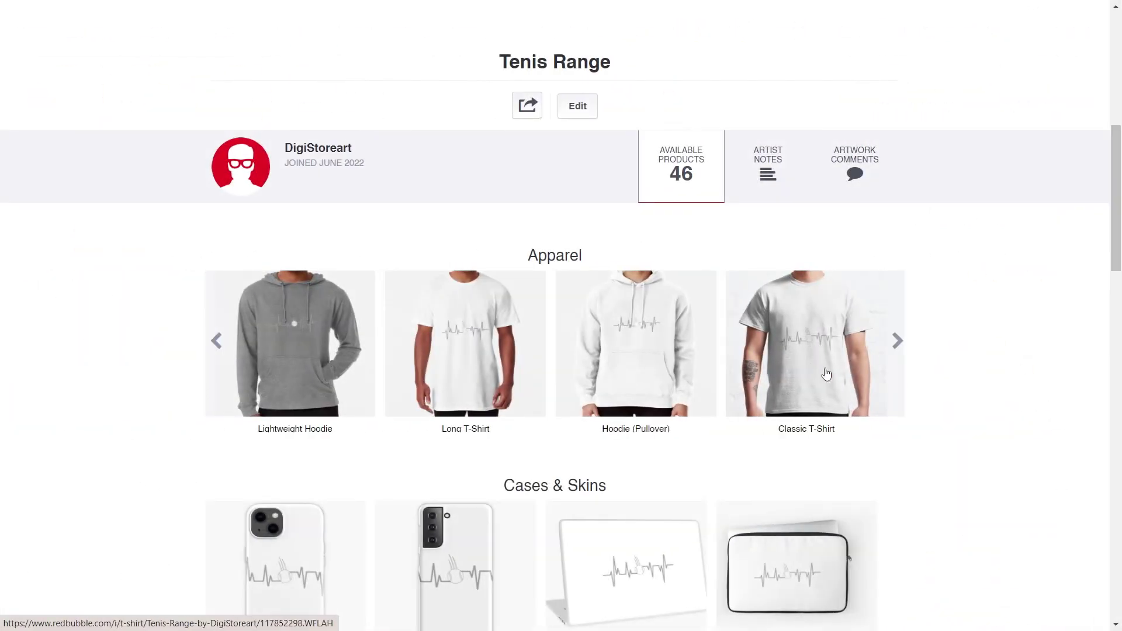
Open the Tenis Range Pullover Hoodie ($52.54) and preview it in Dark Blue, then Oatmeal Heather
click(651, 374)
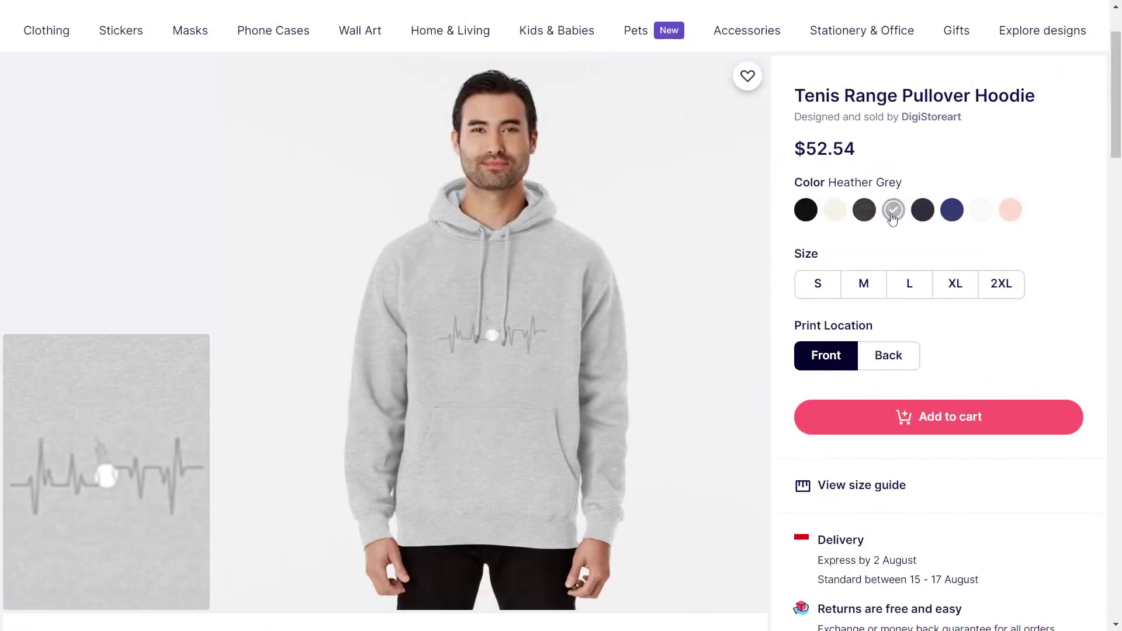
click(922, 213)
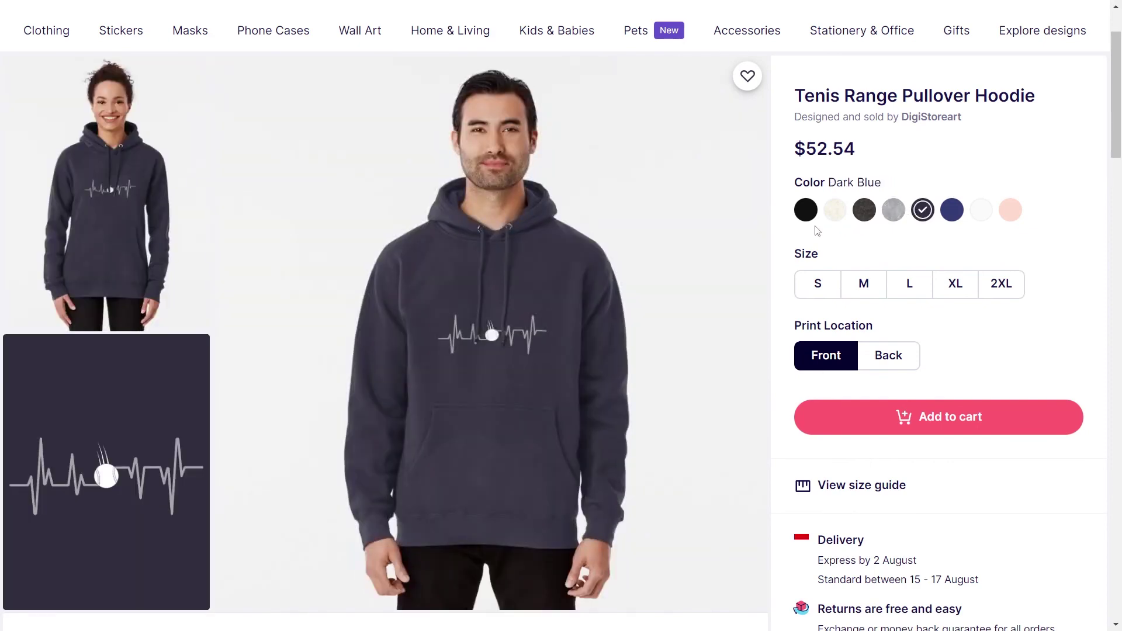
click(832, 212)
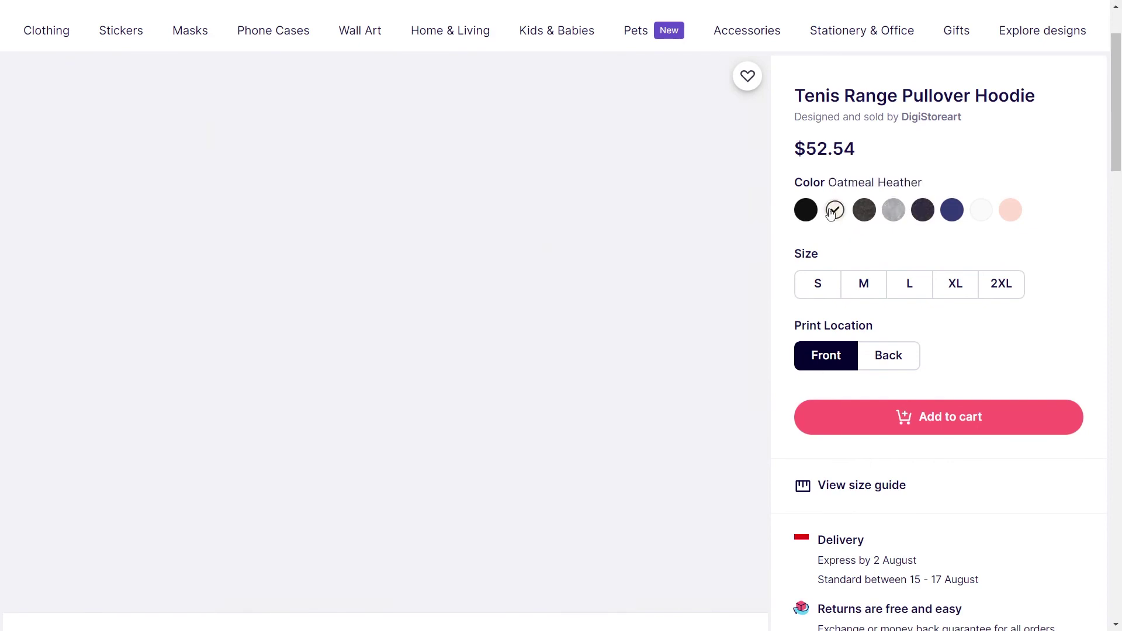